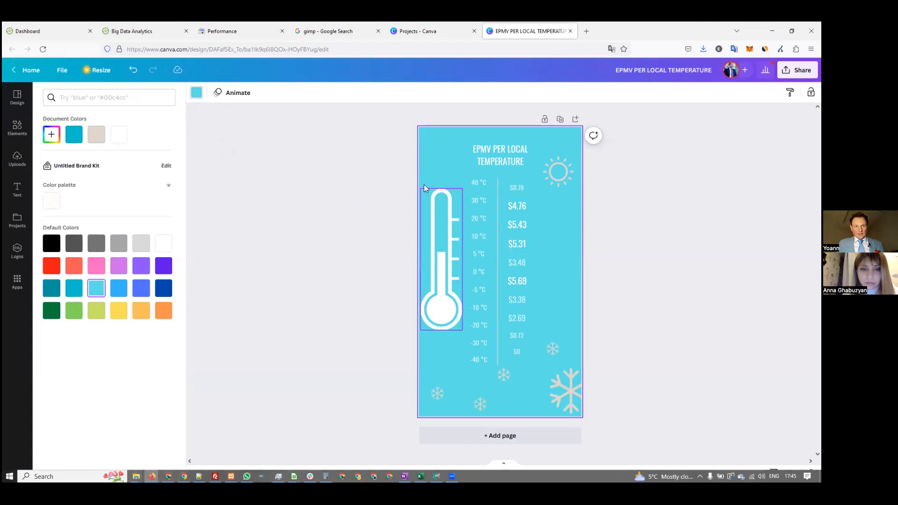
Open temperature.jpeg from the Downloads folder to view the infographic, and return to the Canva design
key("alt+Tab")
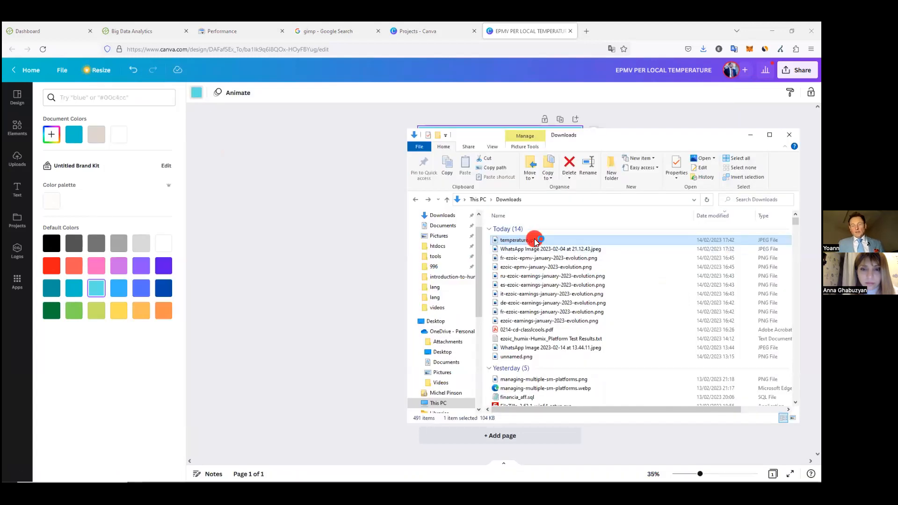
double_click(536, 242)
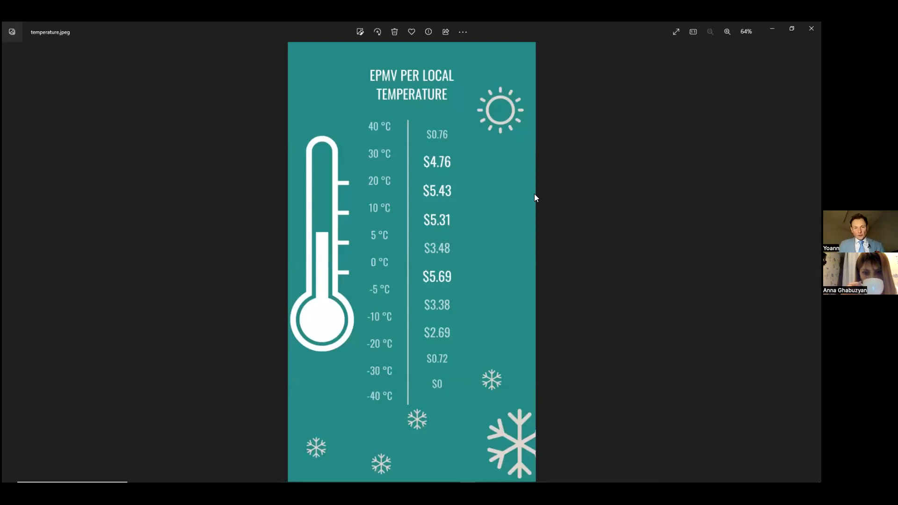
left_click(792, 28)
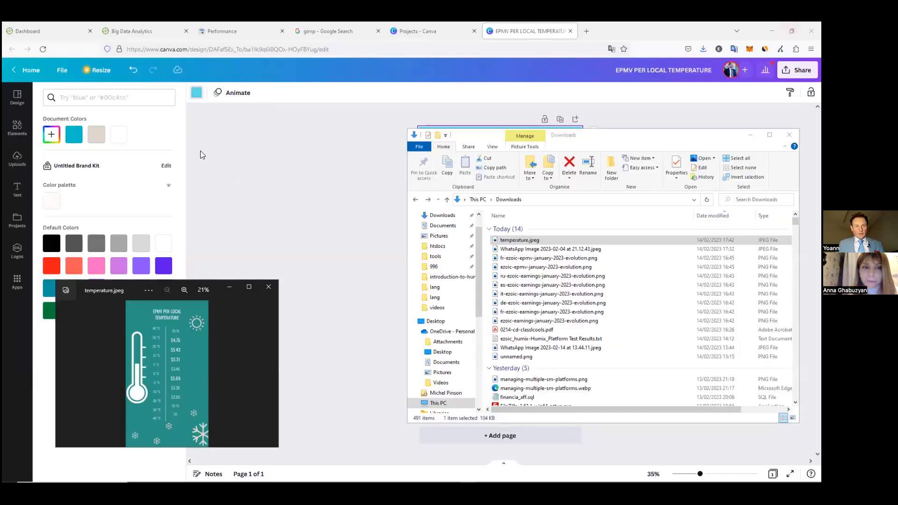
left_click(338, 194)
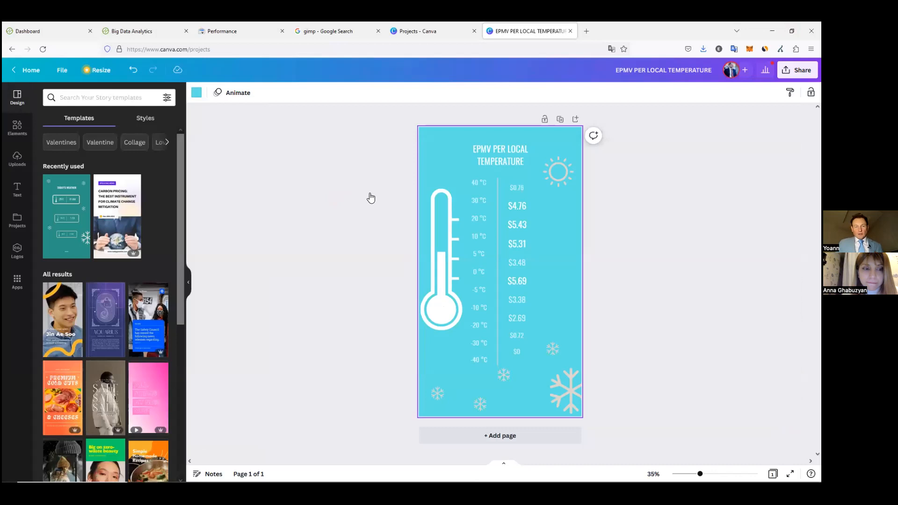
Show the browser's search results for gimp, and switch to GIMP with the temperature image
left_click(418, 31)
left_click(325, 66)
left_click(327, 32)
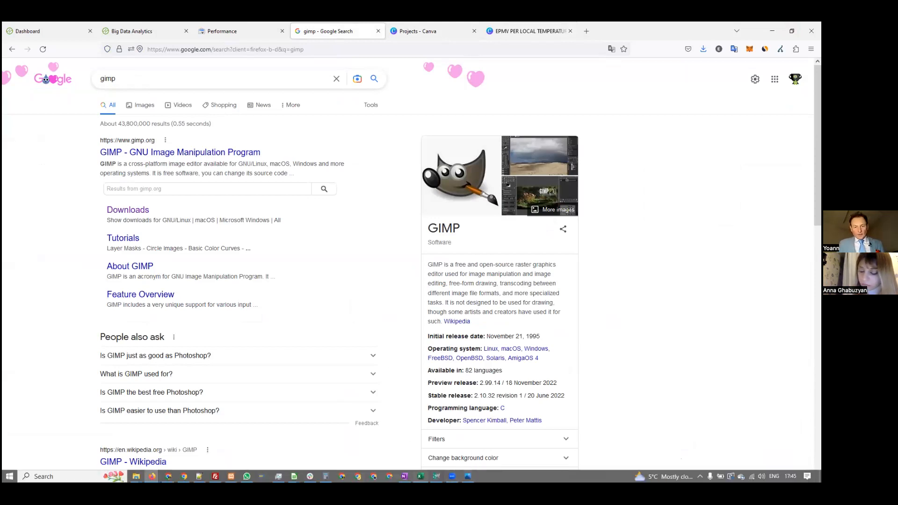
left_click(436, 477)
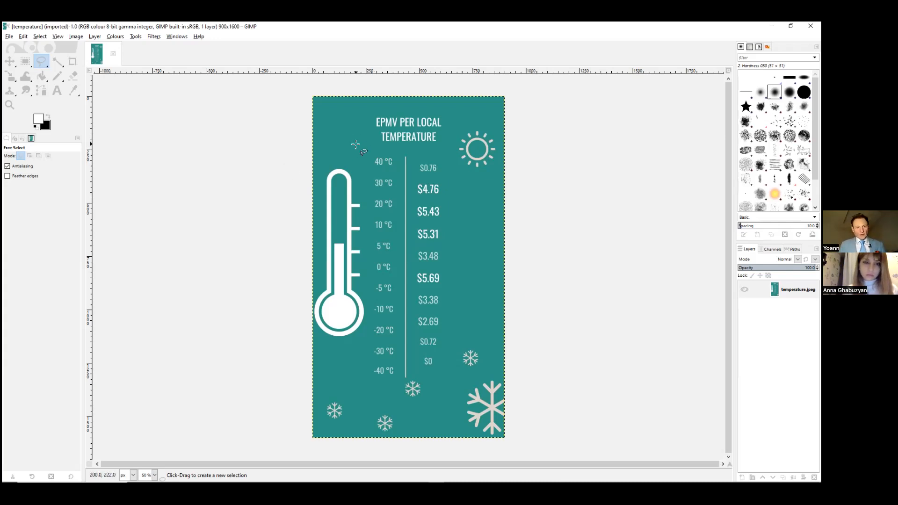
Select the image's teal background using the Select by Colour tool
left_click(61, 64)
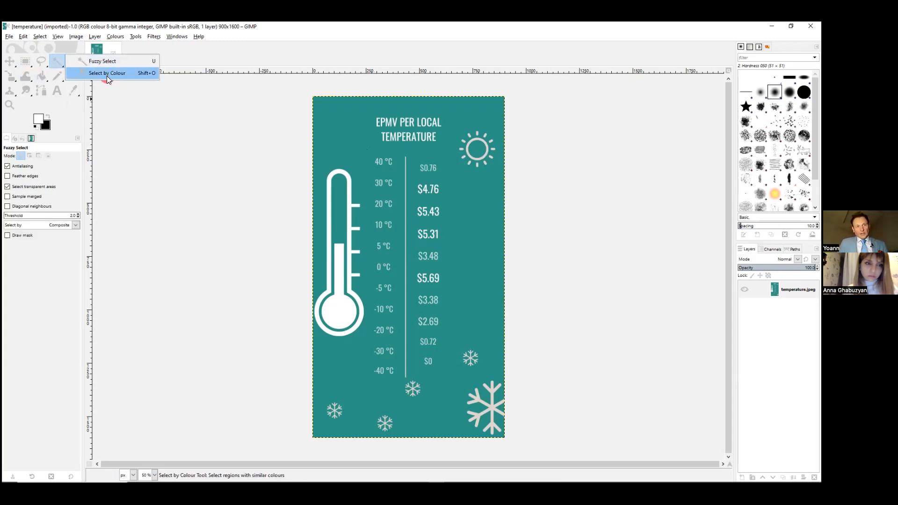
left_click(107, 75)
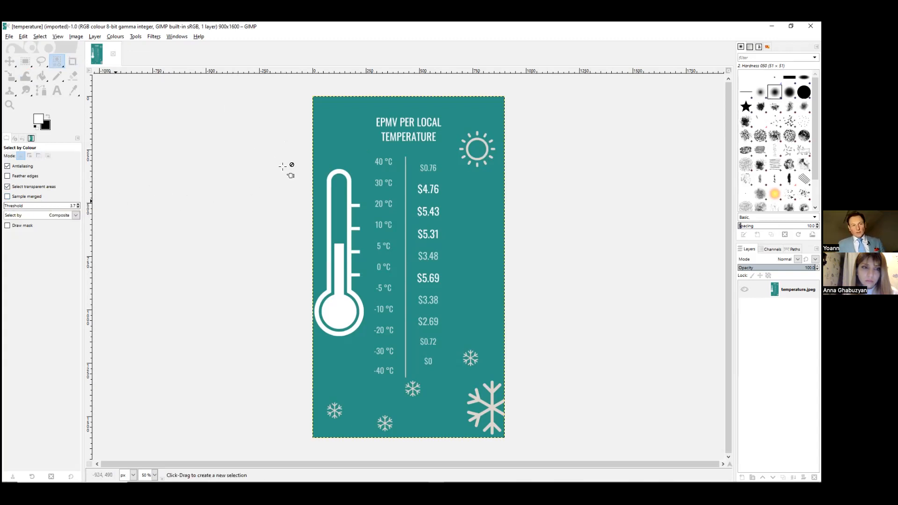
left_click(349, 130)
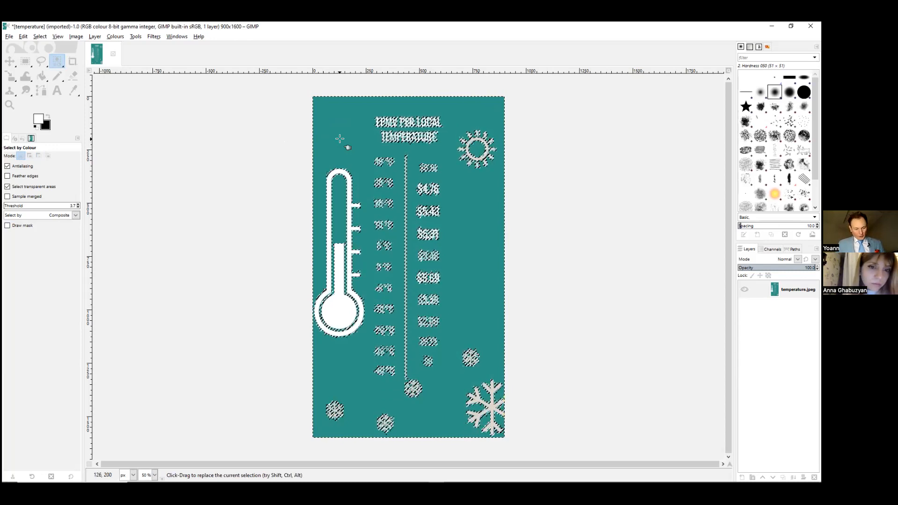
Try cutting the teal background from the original layer, undo the cut and clear the selection
key("ctrl+x")
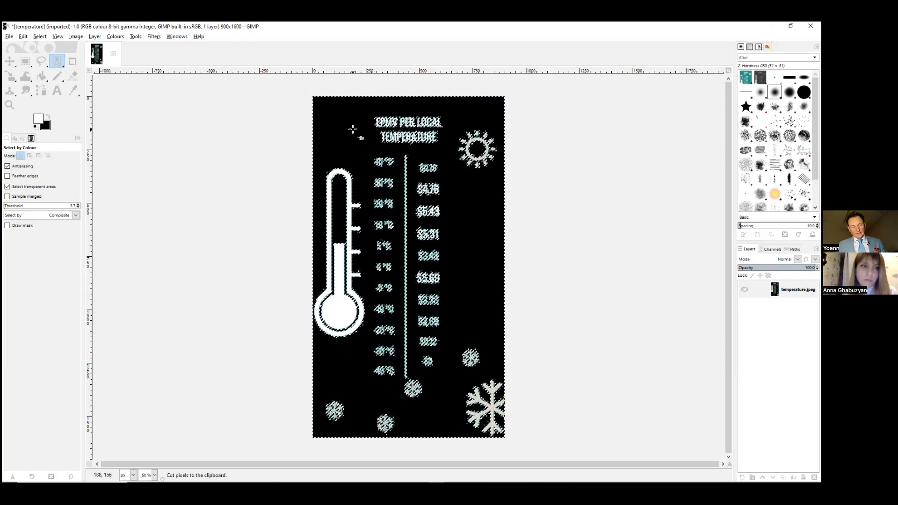
key("ctrl")
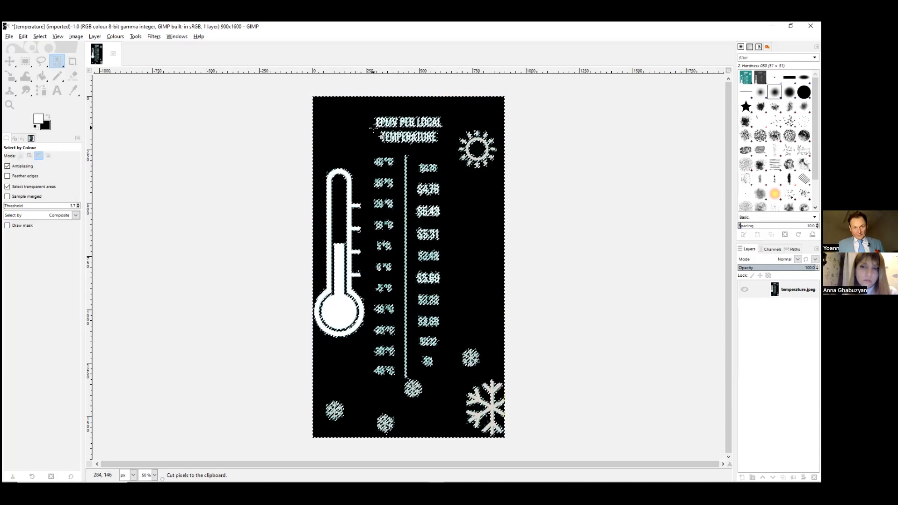
key("ctrl+z")
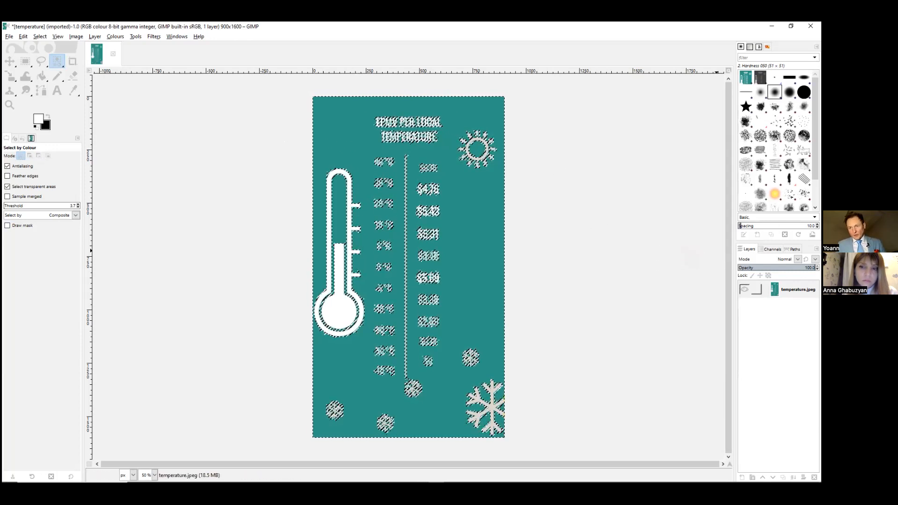
right_click(753, 290)
left_click(618, 244)
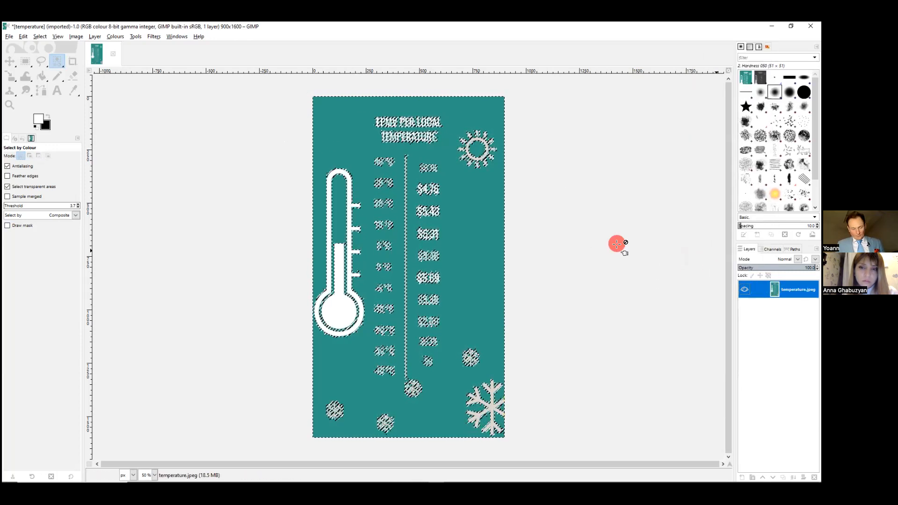
left_click(616, 244)
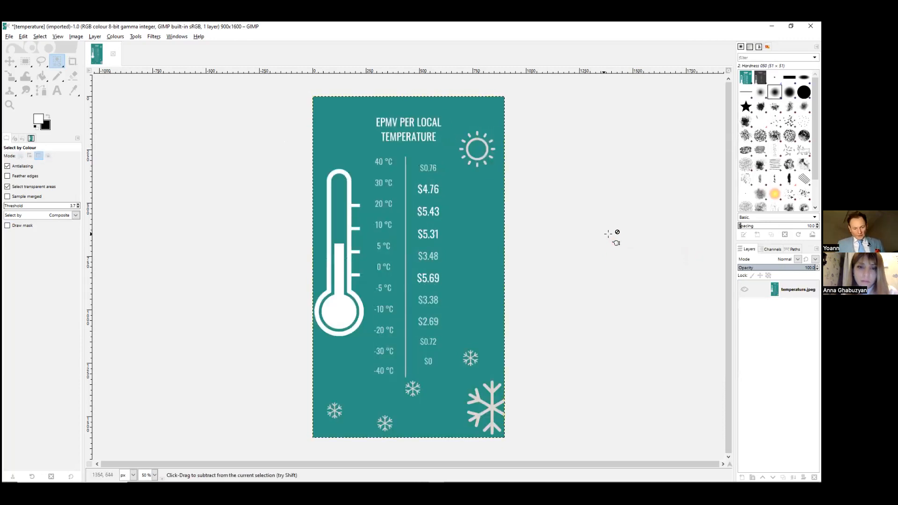
Copy the whole image and create a new 900 x 1600 px layer filled with transparency
key("ctrl")
key("ctrl+c")
right_click(782, 286)
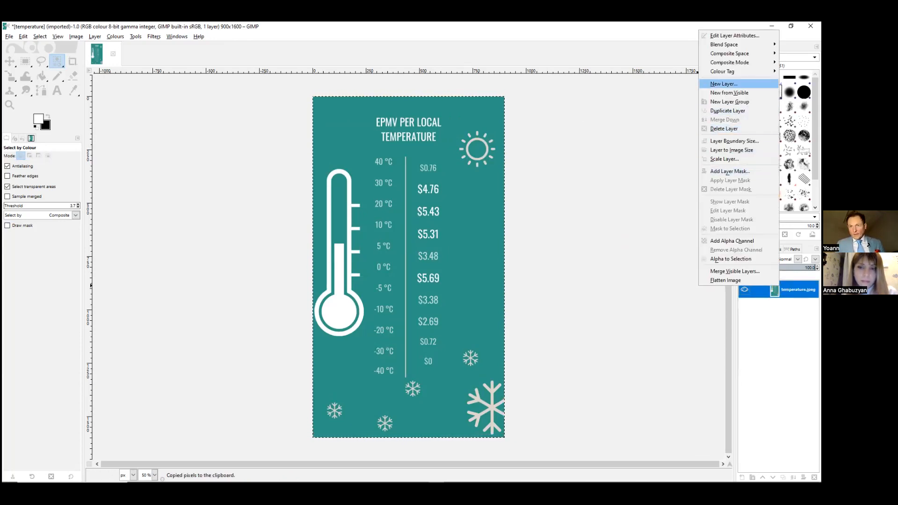
left_click(736, 82)
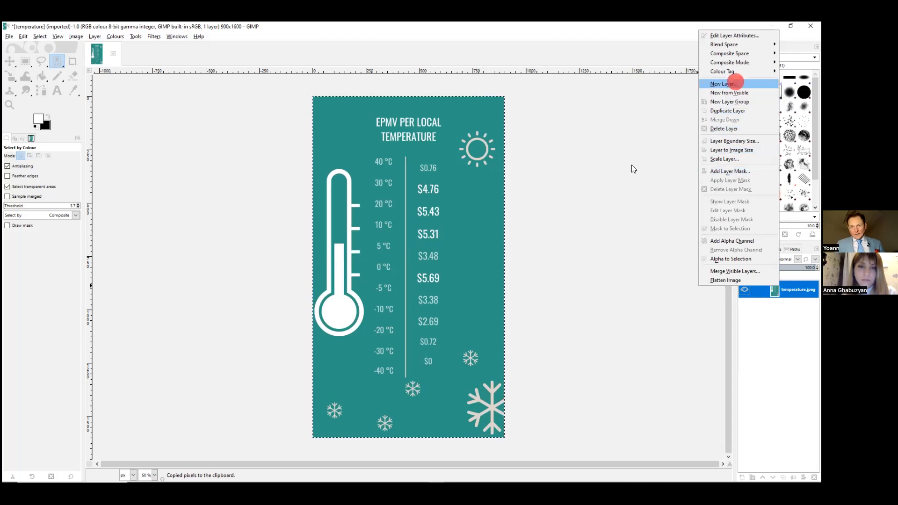
left_click(659, 192)
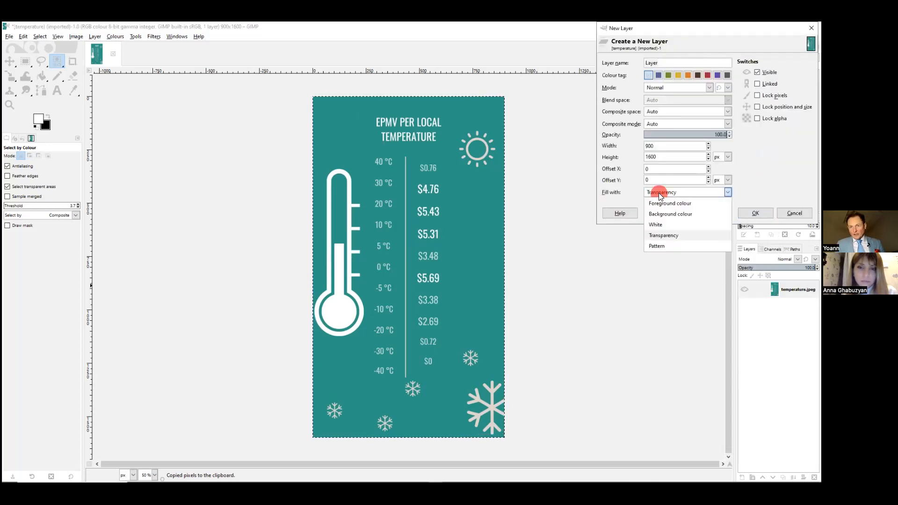
left_click(675, 236)
left_click(747, 212)
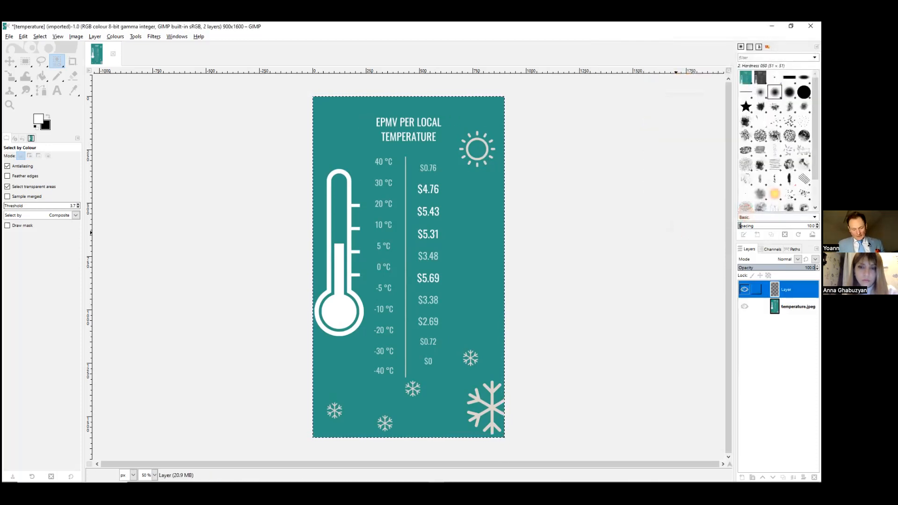
Paste the copied image onto the new layer, anchor it, and hide the original temperature.jpeg layer
key("ctrl+v")
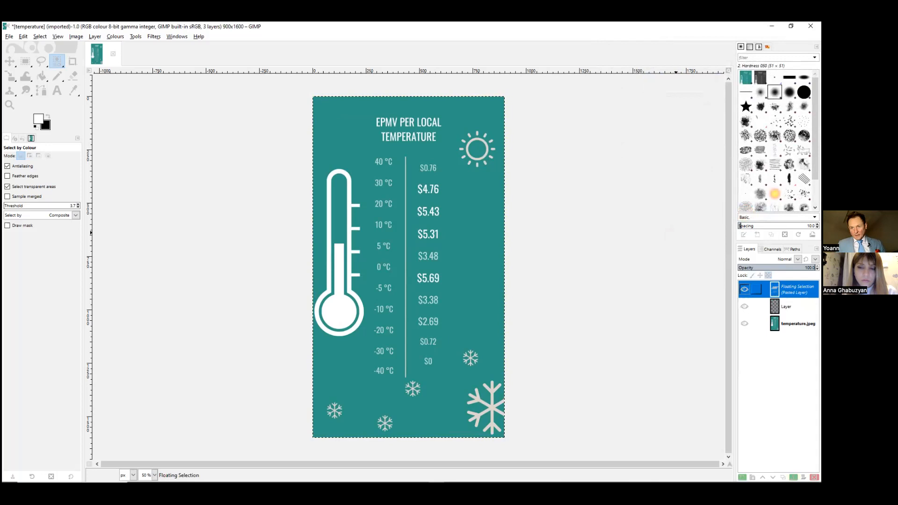
left_click(640, 253)
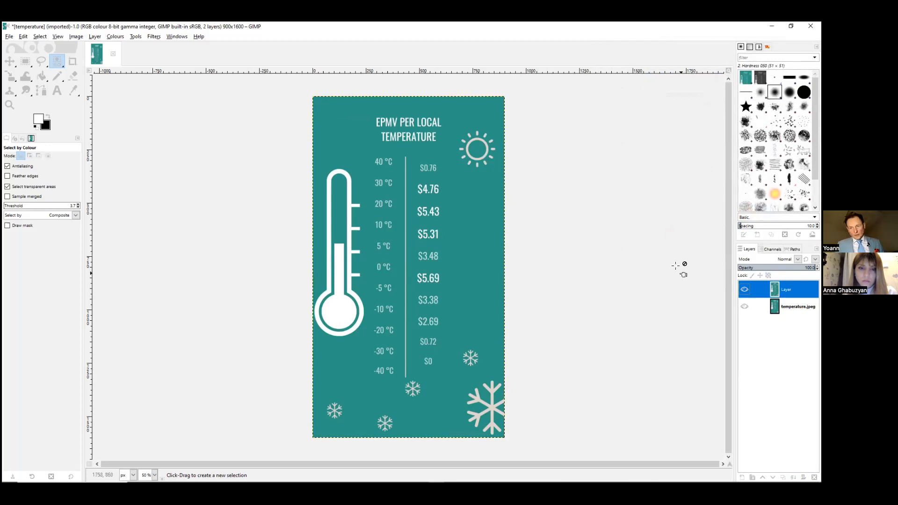
left_click(744, 307)
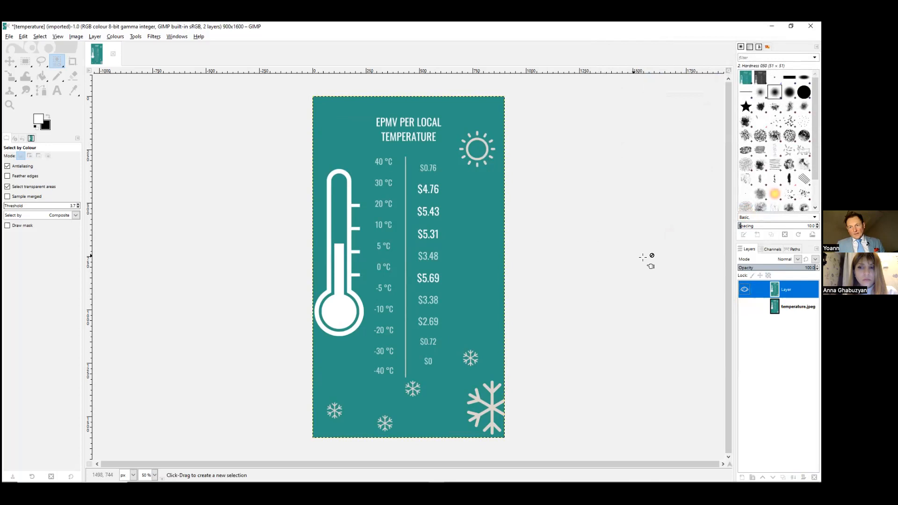
Select the teal background by colour on the pasted copy's layer and cut it out
left_click(784, 290)
left_click(351, 137)
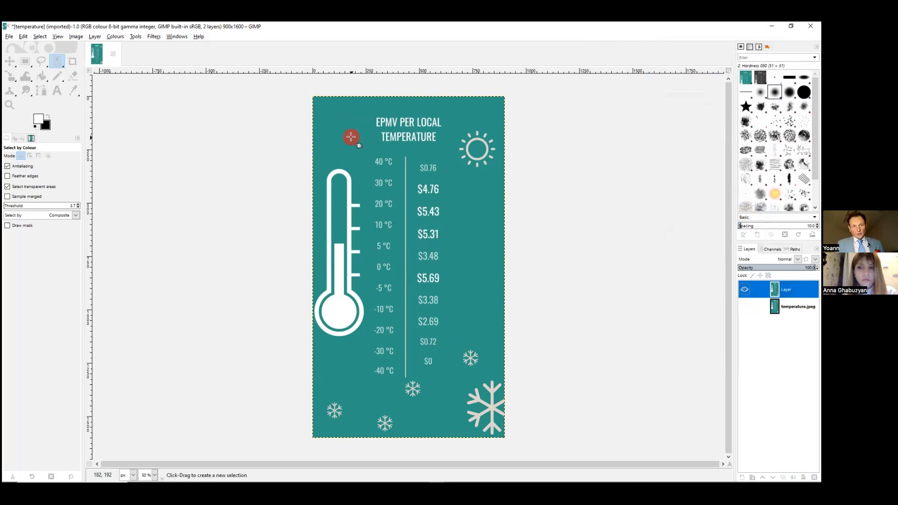
key("ctrl")
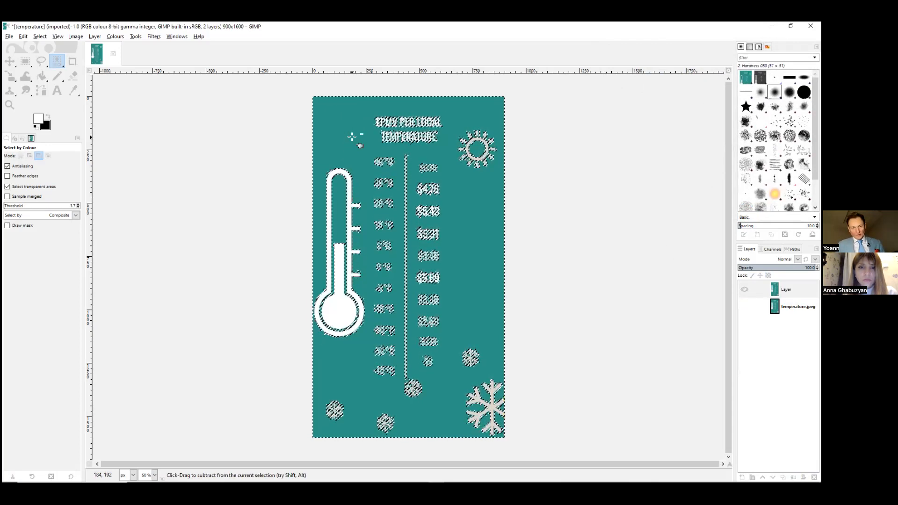
key("ctrl+x")
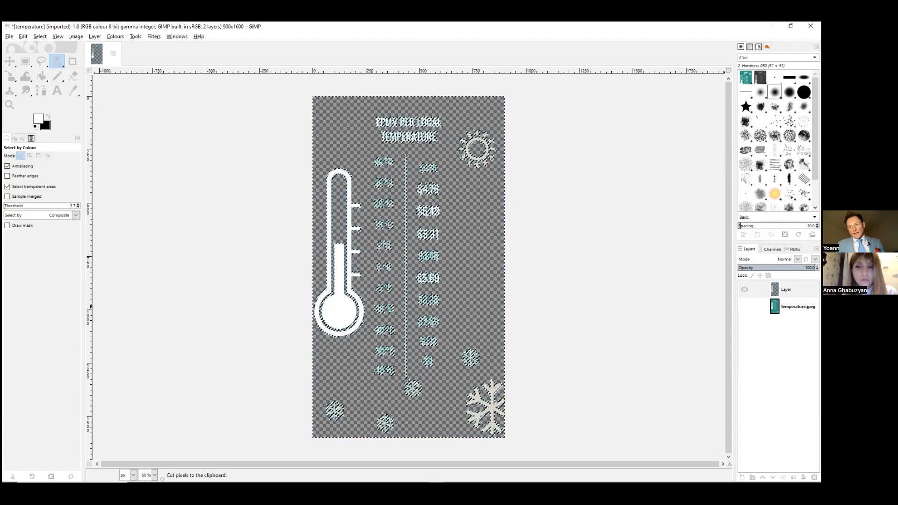
Compare the cutout with the original by showing and hiding the temperature.jpeg layer, and clear the selection
left_click(744, 307)
left_click(745, 307)
left_click(745, 308)
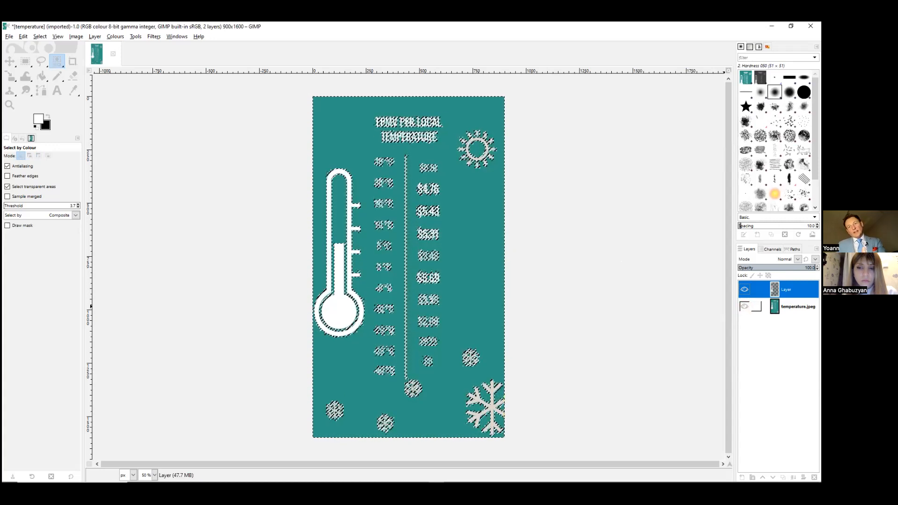
left_click(745, 307)
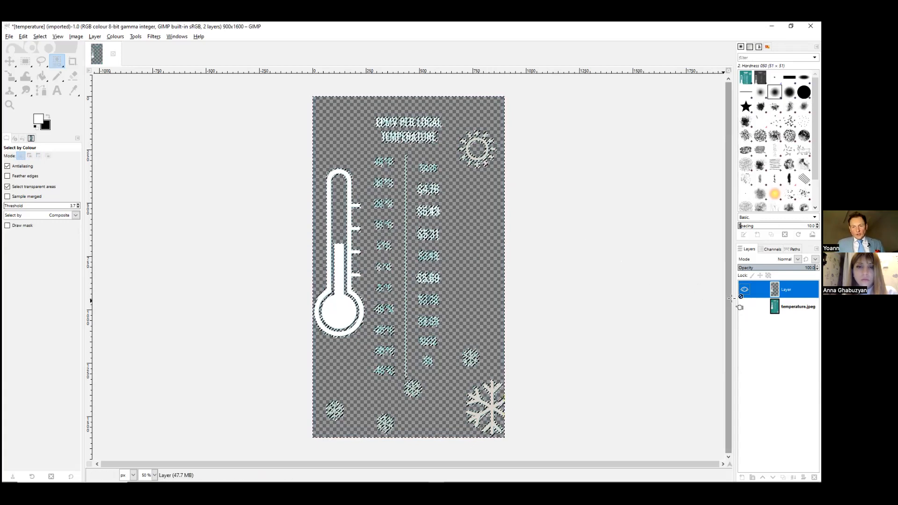
key("ctrl+shift+a")
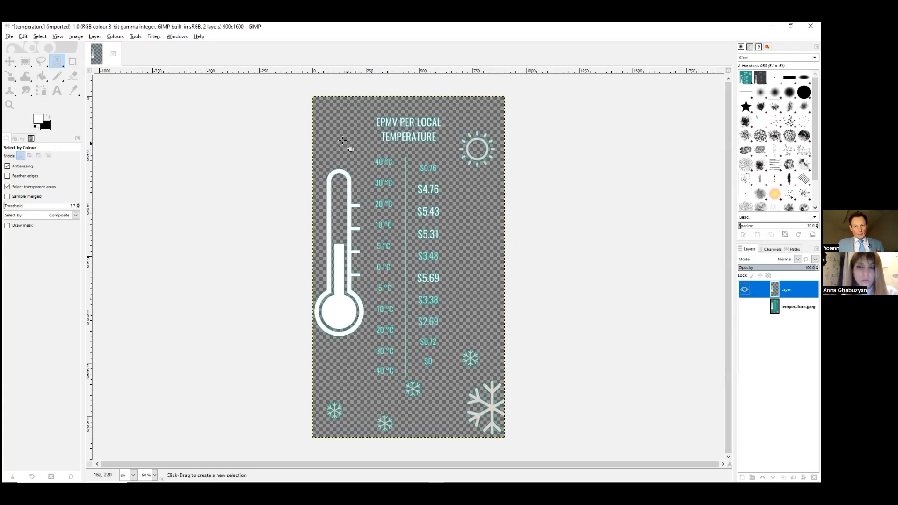
Add a new transparent layer directly above temperature.jpeg, beneath the cutout layer
left_click(788, 307)
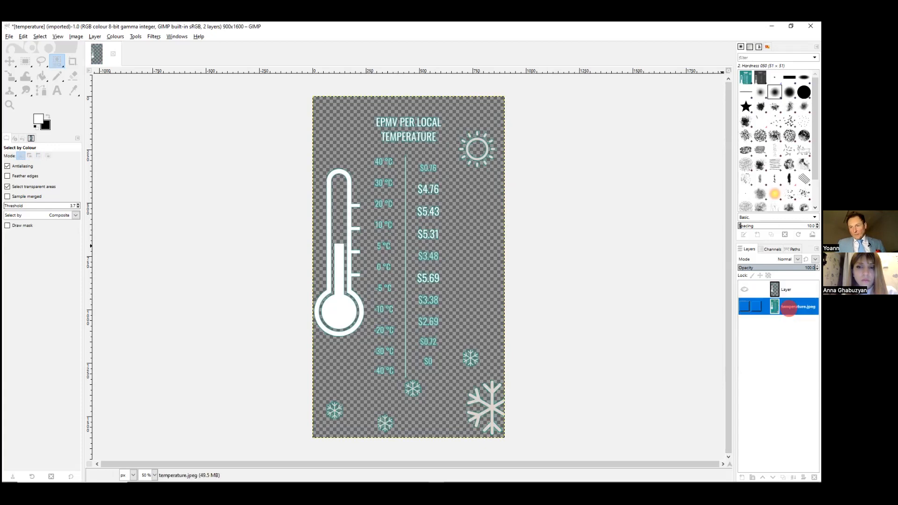
right_click(789, 310)
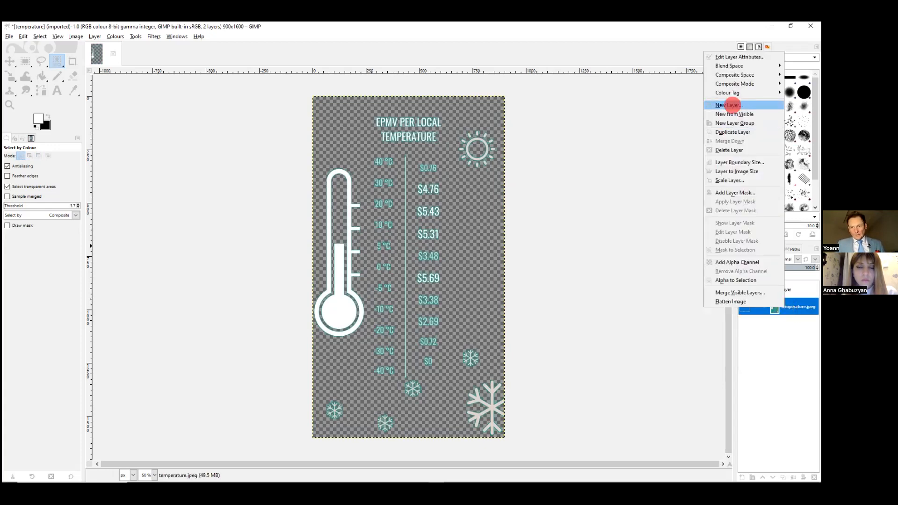
left_click(730, 104)
left_click(758, 209)
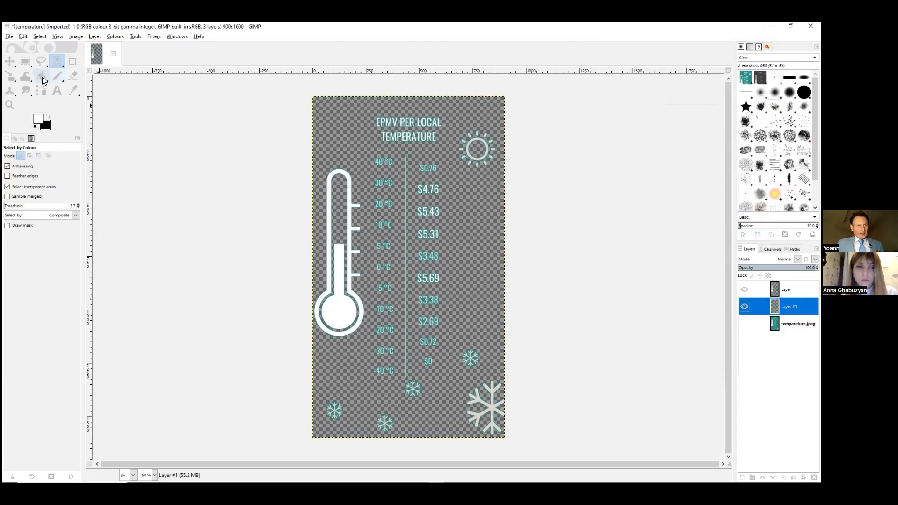
Fill the new background layer with the white foreground colour ffffff using Bucket Fill
left_click(41, 77)
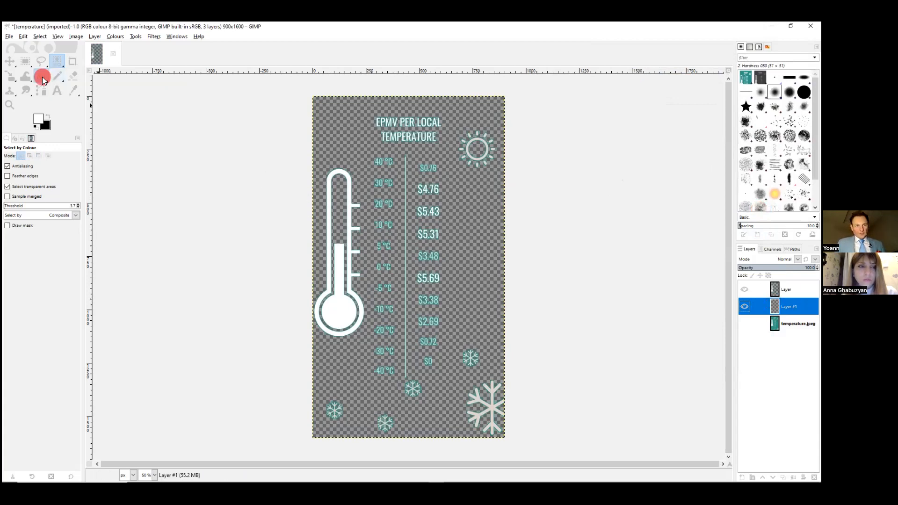
left_click(40, 121)
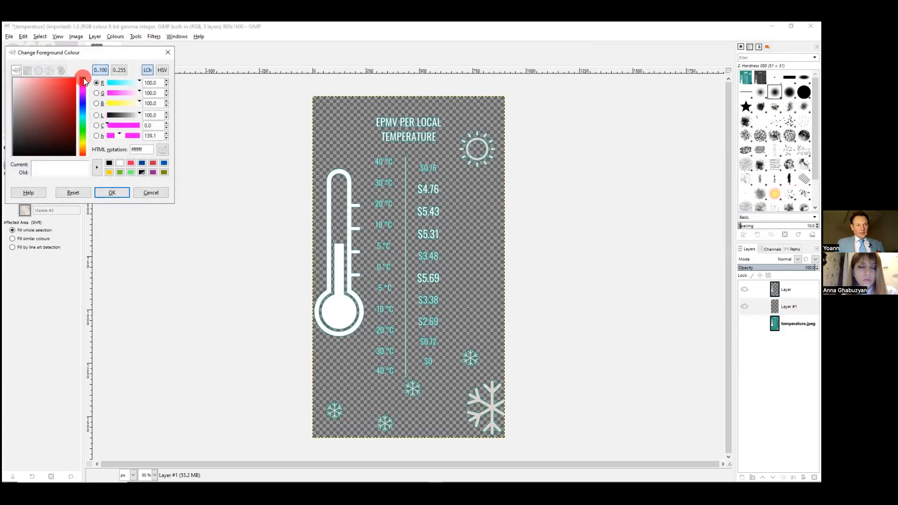
left_click(116, 191)
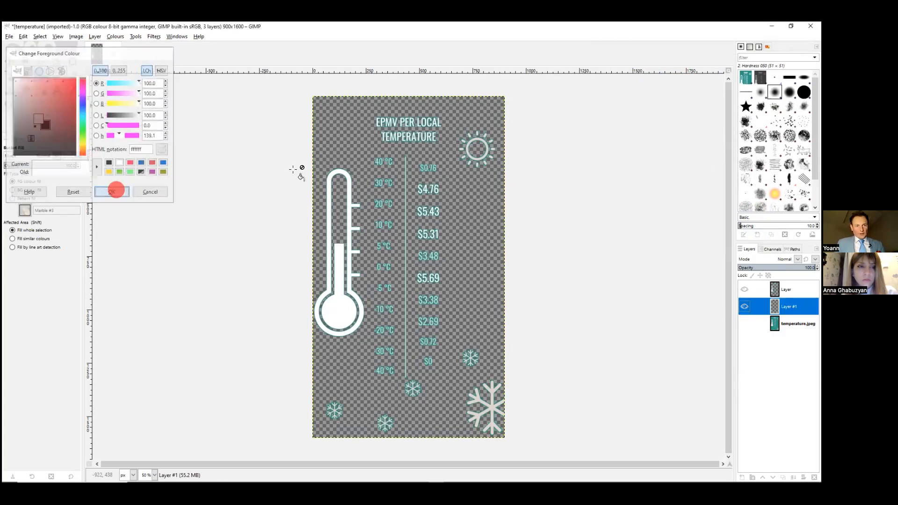
left_click(354, 145)
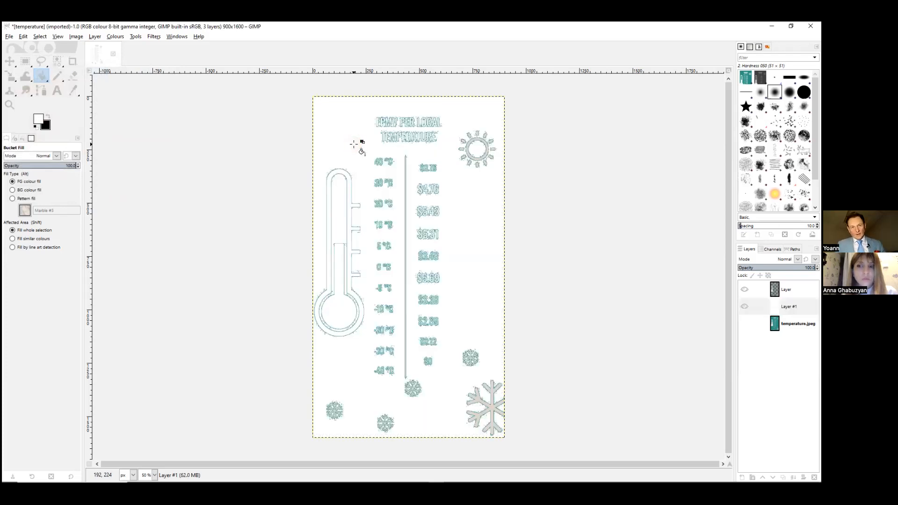
Set the foreground colour to bright red and refill the background layer beneath the cutout with it
left_click(38, 119)
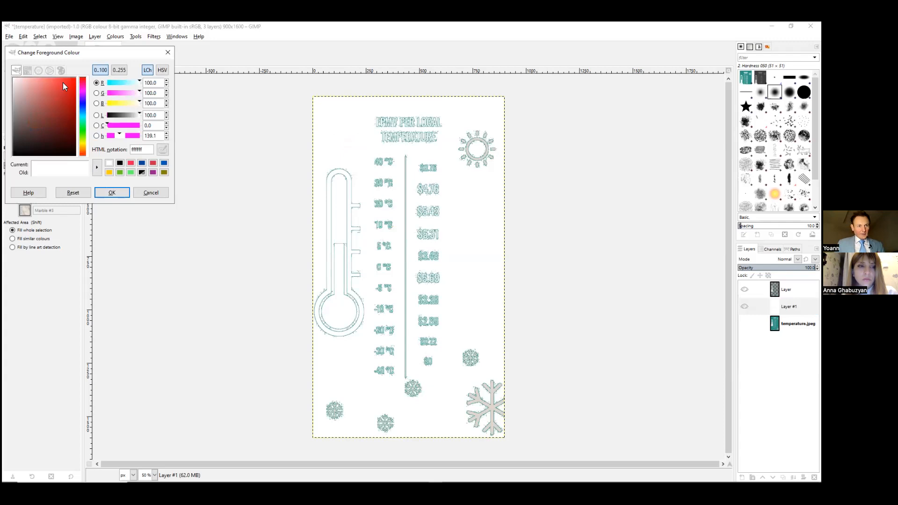
left_click_drag(64, 85, 83, 74)
left_click(112, 193)
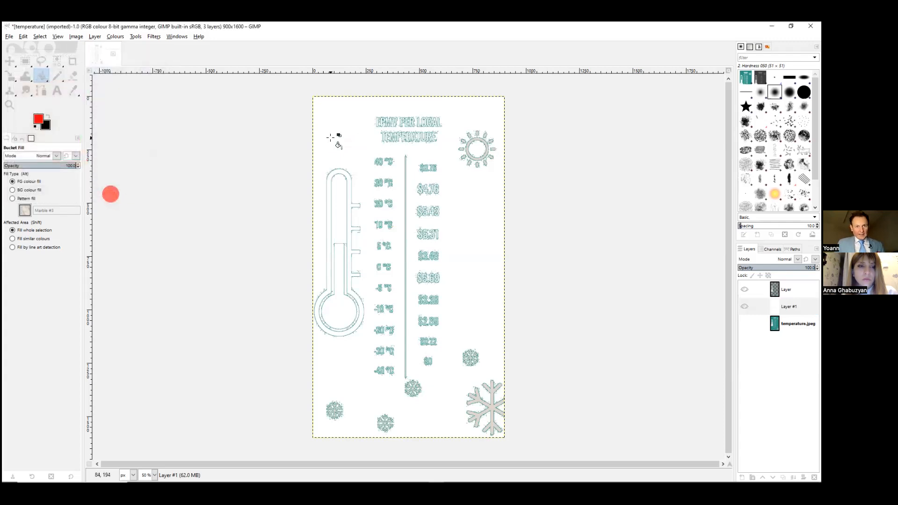
left_click(330, 137)
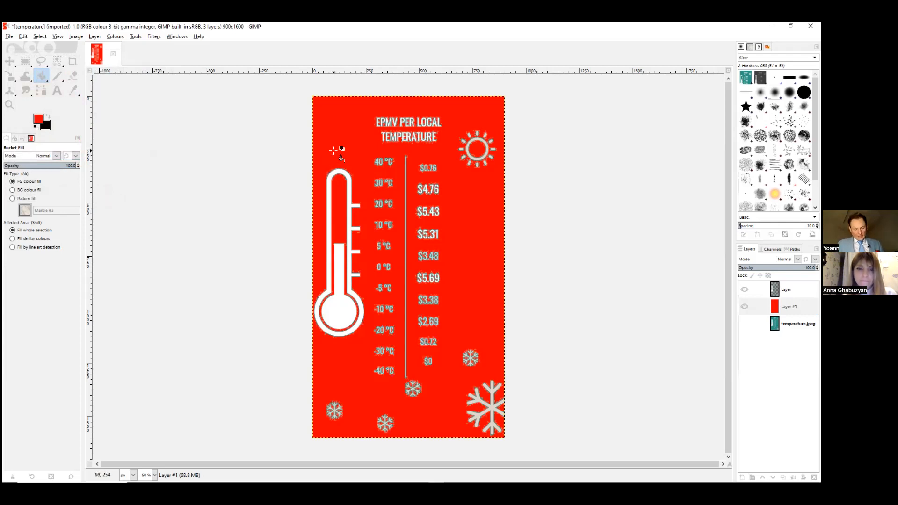
key("ctrl+shift")
Open sushi-and-suit.png from the Downloads folder as a separate image in GIMP
left_click(136, 476)
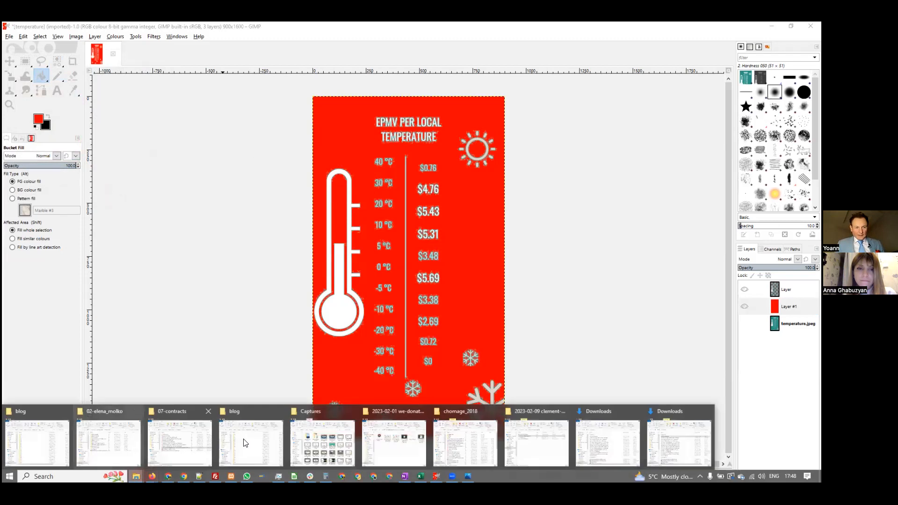
left_click(604, 423)
scroll(334, 270, "down", 3)
scroll(334, 269, "down", 5)
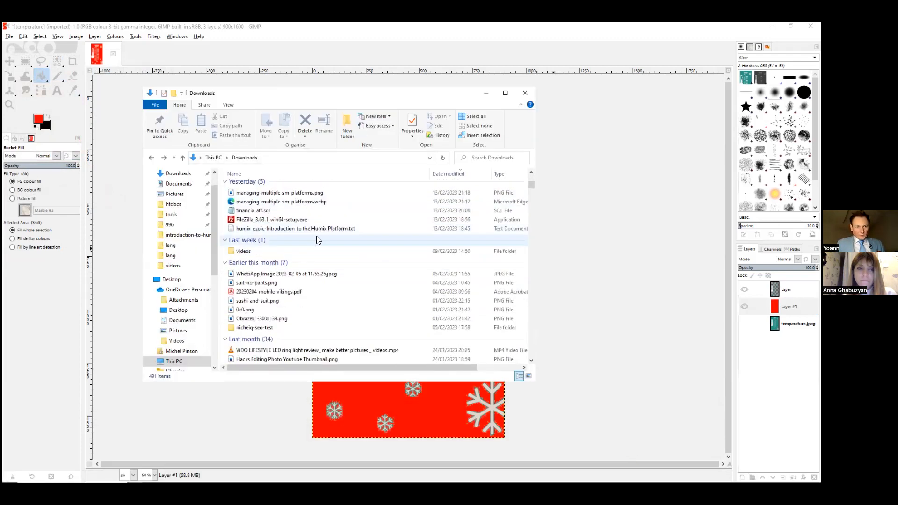
left_click_drag(257, 301, 113, 117)
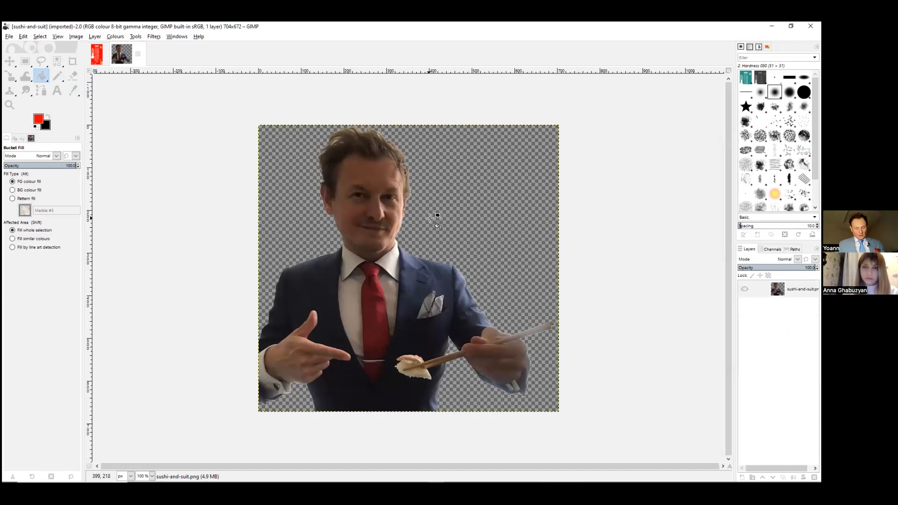
key("alt+Tab")
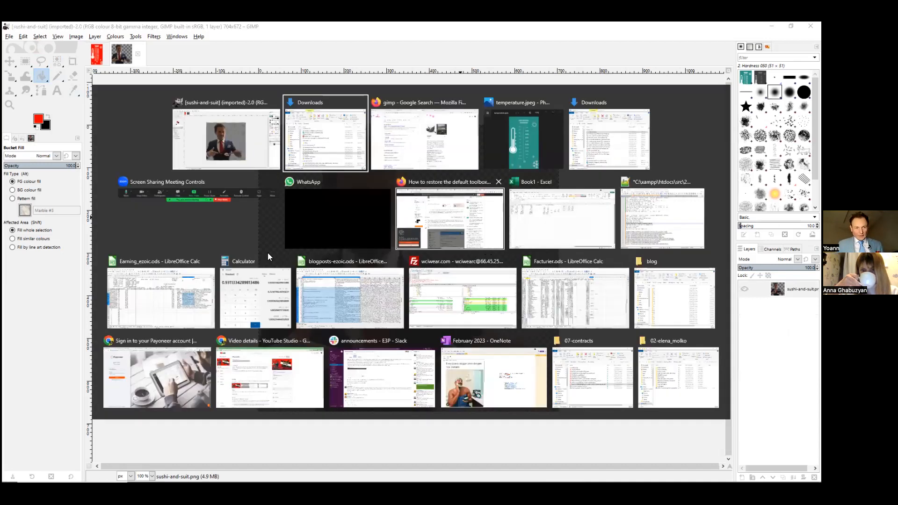
left_click(138, 239)
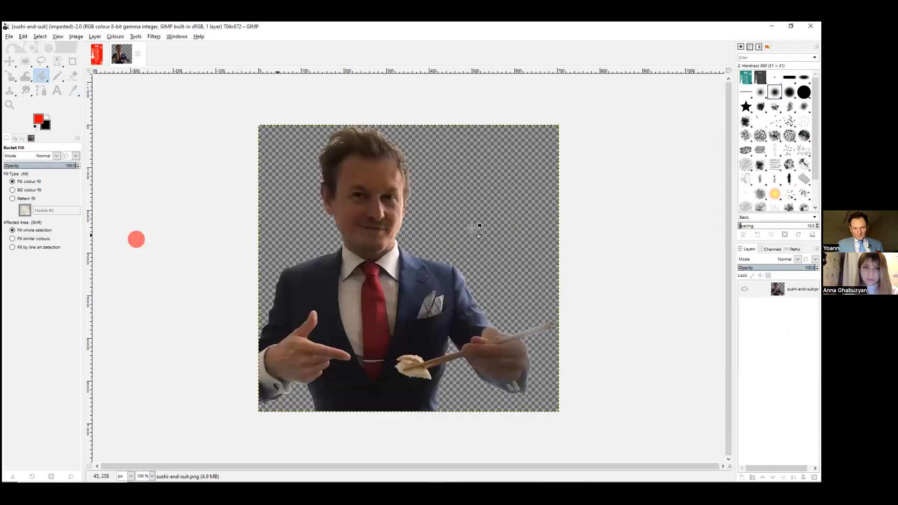
Select the transparent area around the man using Select by Colour
left_click(56, 60)
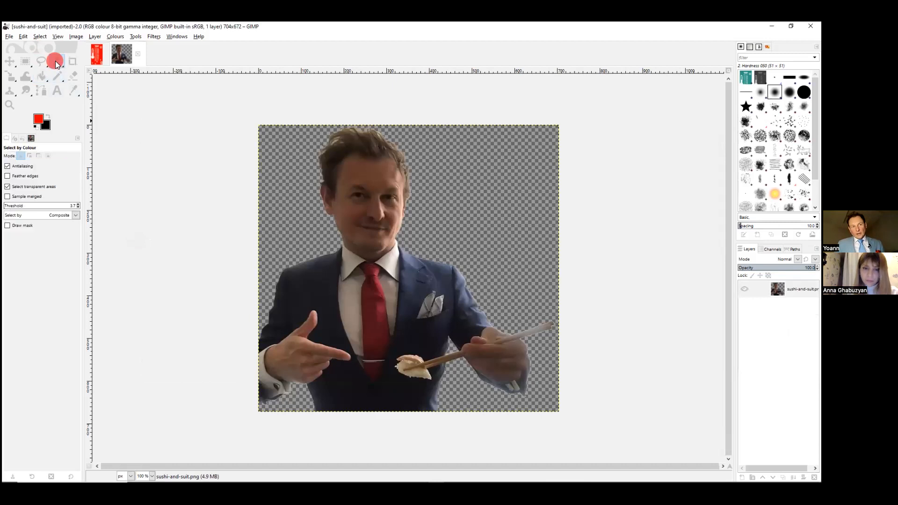
key("2")
scroll(386, 194, "up", 3)
left_click(431, 175)
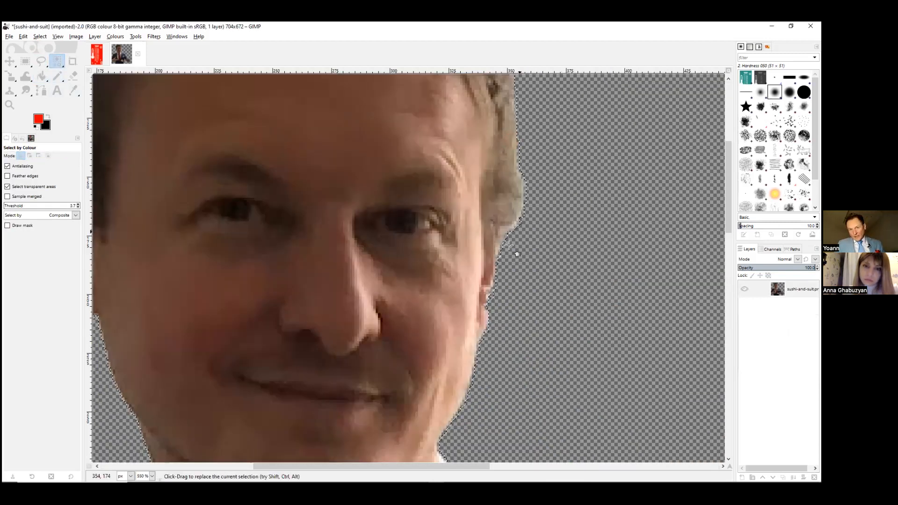
left_click(43, 62)
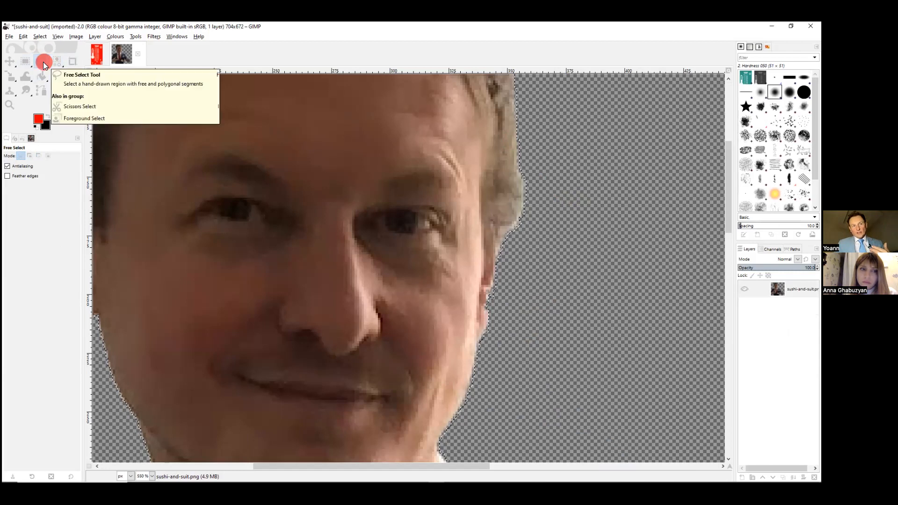
left_click(569, 201)
left_click(496, 166)
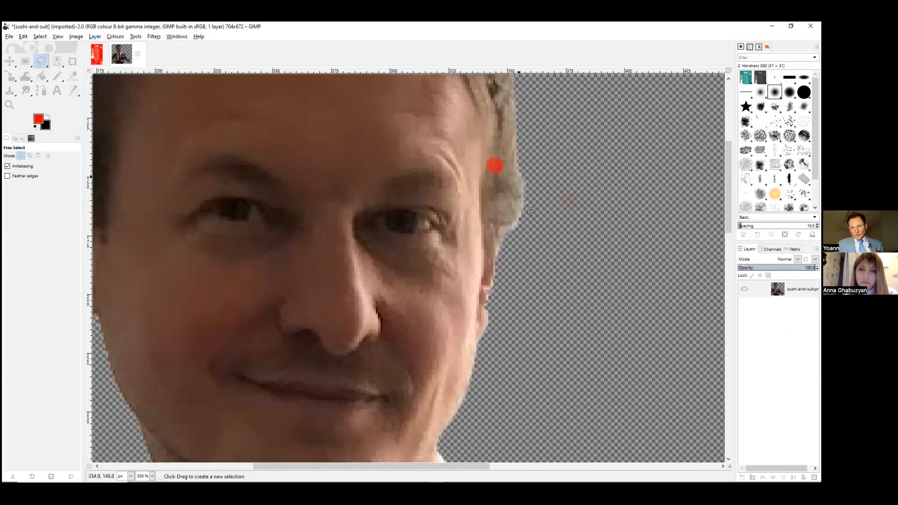
left_click(506, 206)
scroll(510, 215, "up", 5)
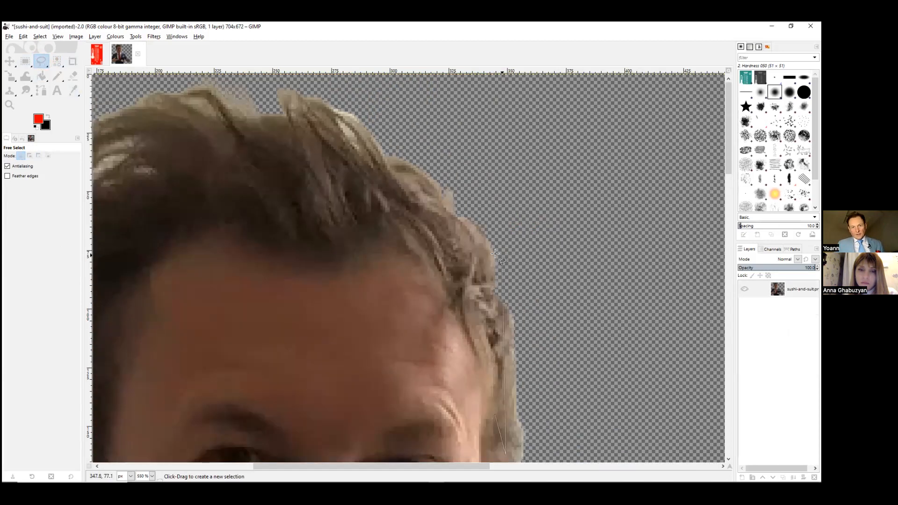
scroll(505, 248, "down", 3)
key("Escape")
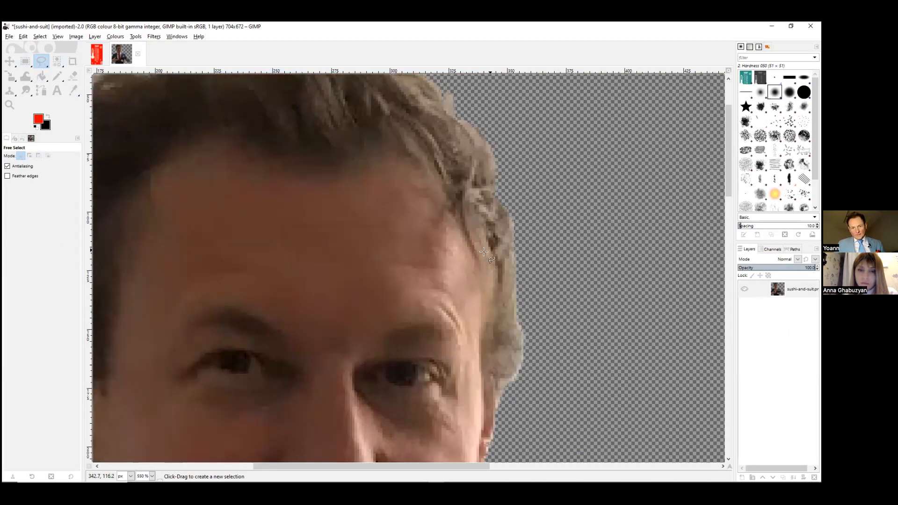
Trace the hair beside the man's temple, from the hairline to the ear and back along the outer edge, with Free Select
left_click(413, 176)
left_click(426, 181)
left_click_drag(442, 205, 483, 300)
left_click(479, 334)
left_click(483, 398)
left_click(482, 428)
left_click(495, 415)
left_click(505, 391)
left_click(509, 381)
left_click(525, 367)
left_click(521, 322)
left_click(513, 215)
left_click(497, 189)
left_click(423, 174)
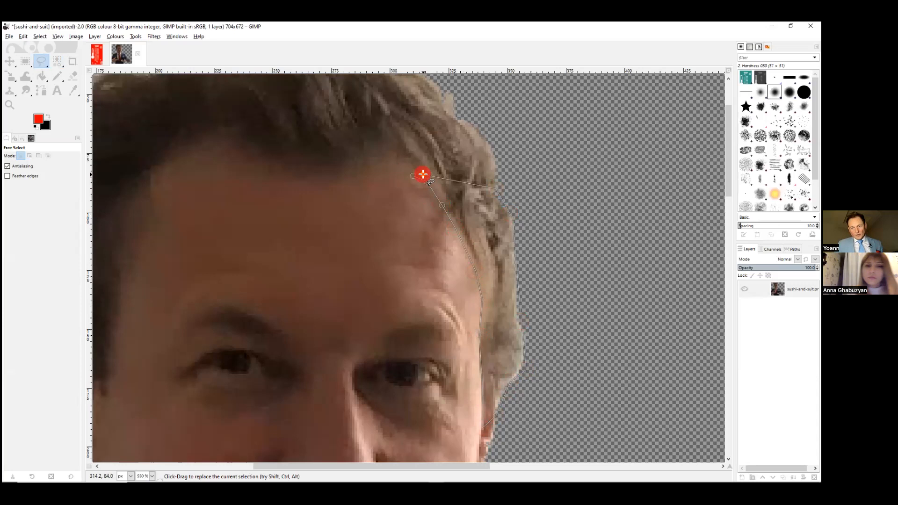
Undo the accidental cut of the whole layer, confirm the free-hand outline as a selection and cut out the selected hair
key("ctrl+x")
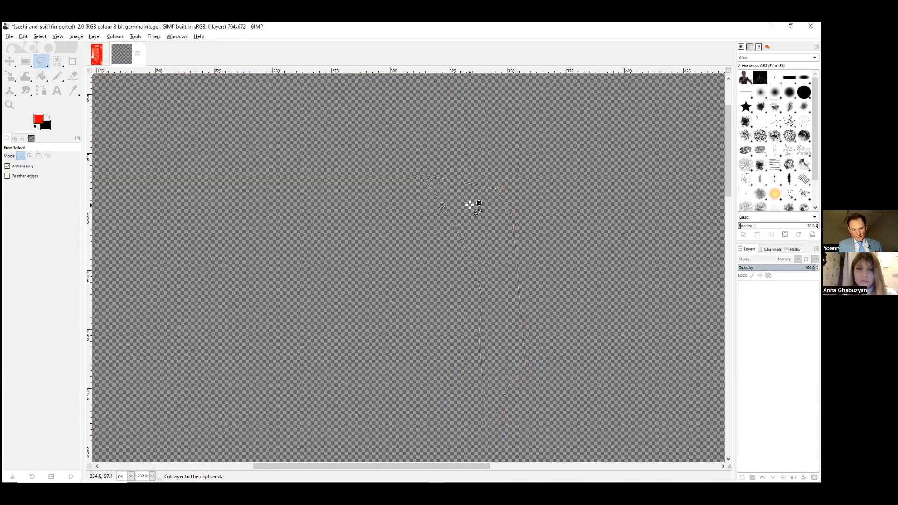
key("ctrl+z")
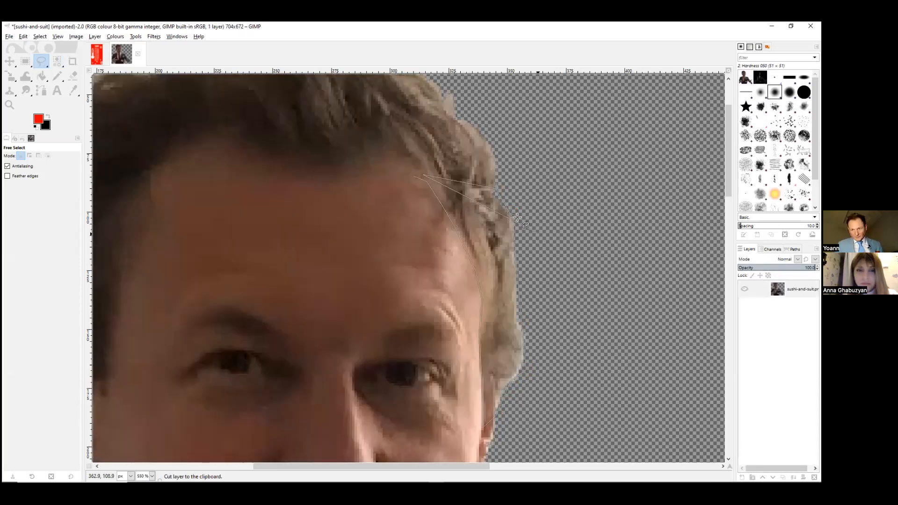
double_click(484, 240)
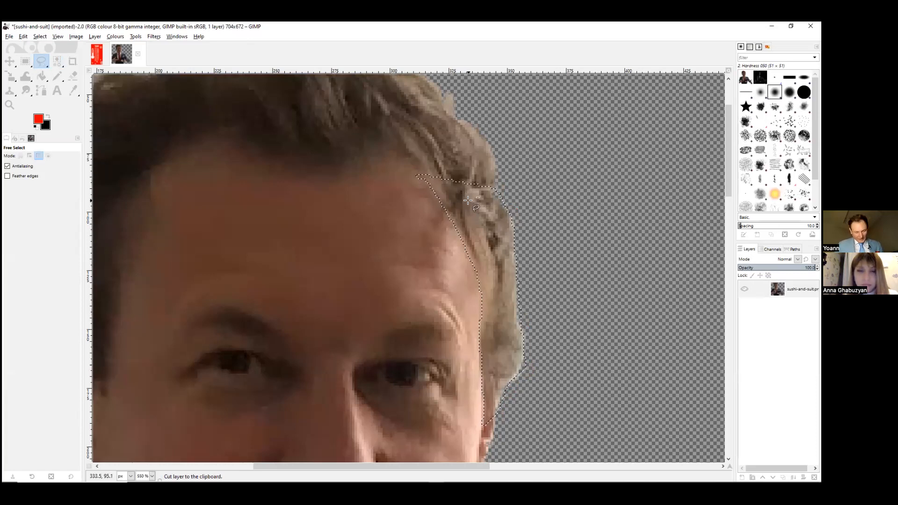
key("ctrl+x")
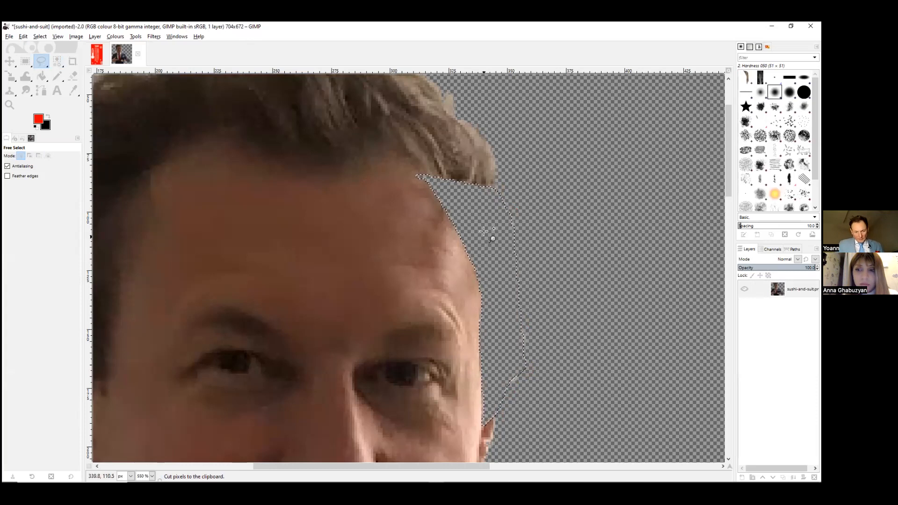
Undo the cut of the hair and clear the selection
key("z")
key("ctrl+z")
left_click(571, 257)
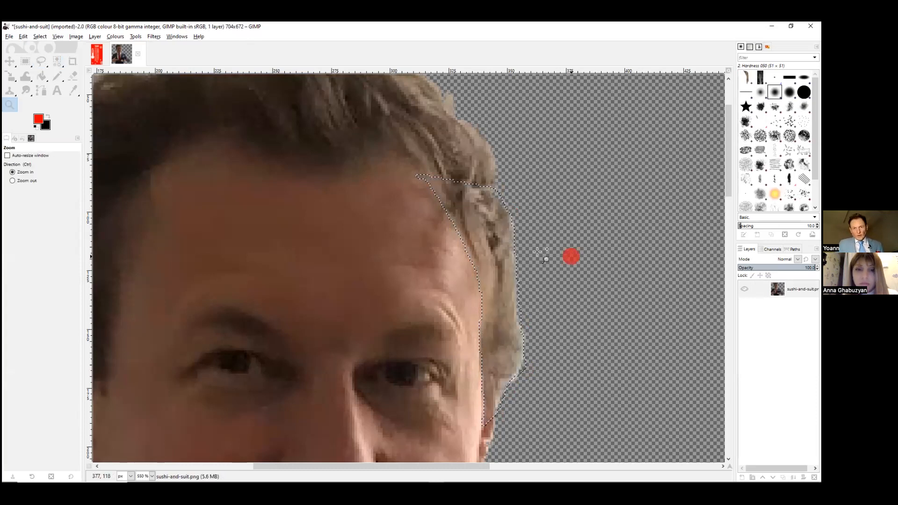
left_click(528, 229, "ctrl")
left_click(527, 230, "ctrl")
left_click(528, 230, "ctrl")
left_click(528, 230, "ctrl")
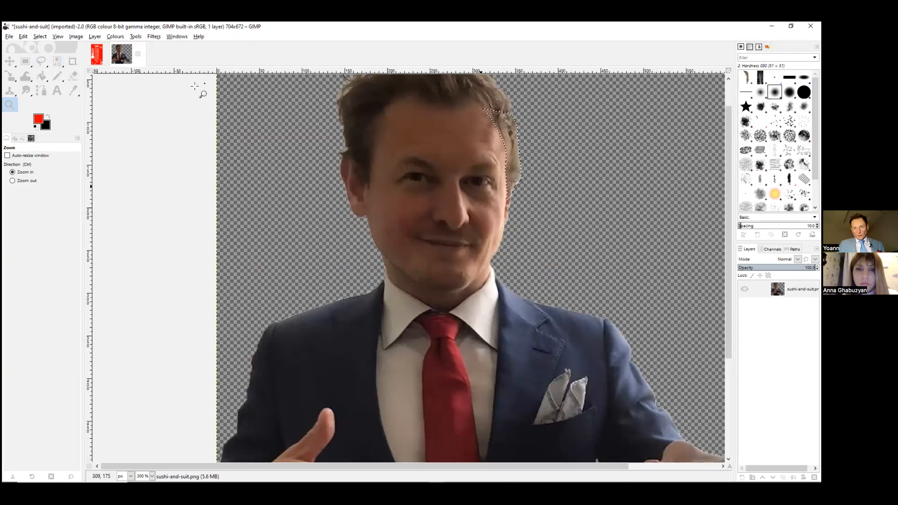
key("ctrl+shift+a")
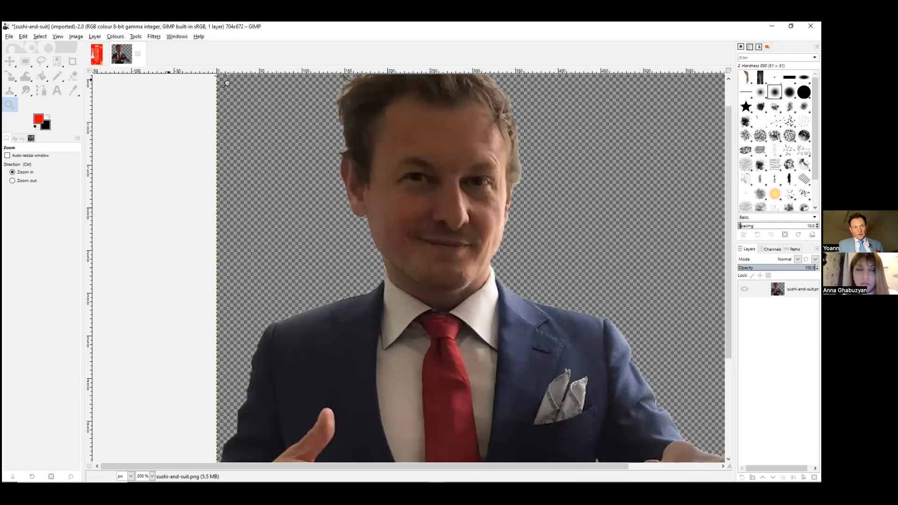
Try the Pixelise blur on the whole picture with square blocks of 16 pixels, and undo it
left_click(155, 38)
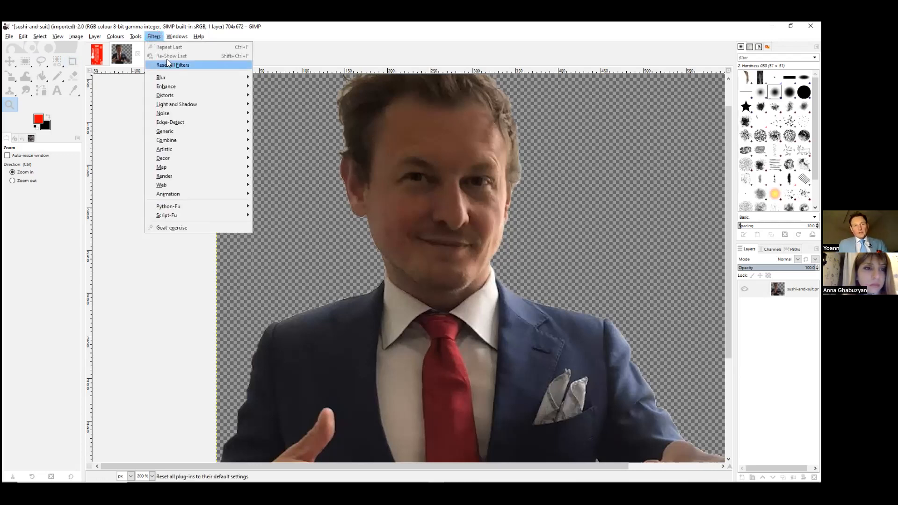
left_click(168, 76)
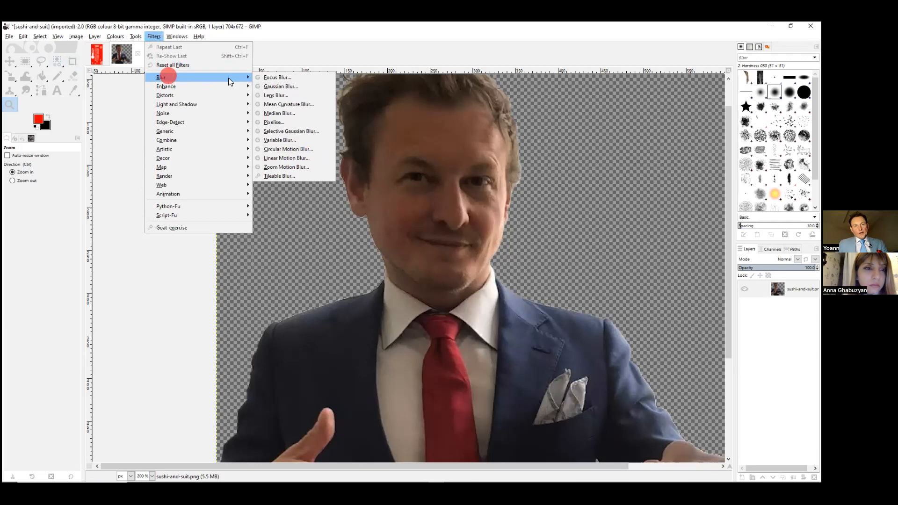
left_click(303, 123)
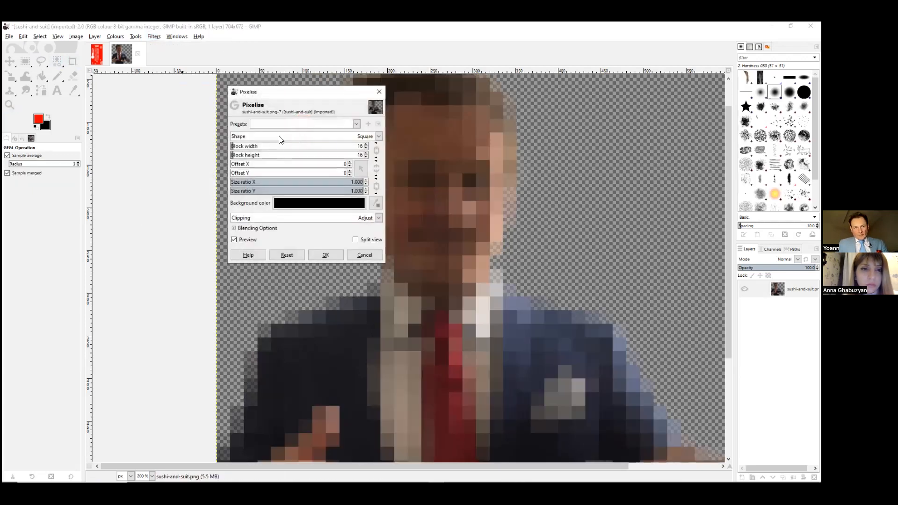
left_click_drag(294, 94, 211, 102)
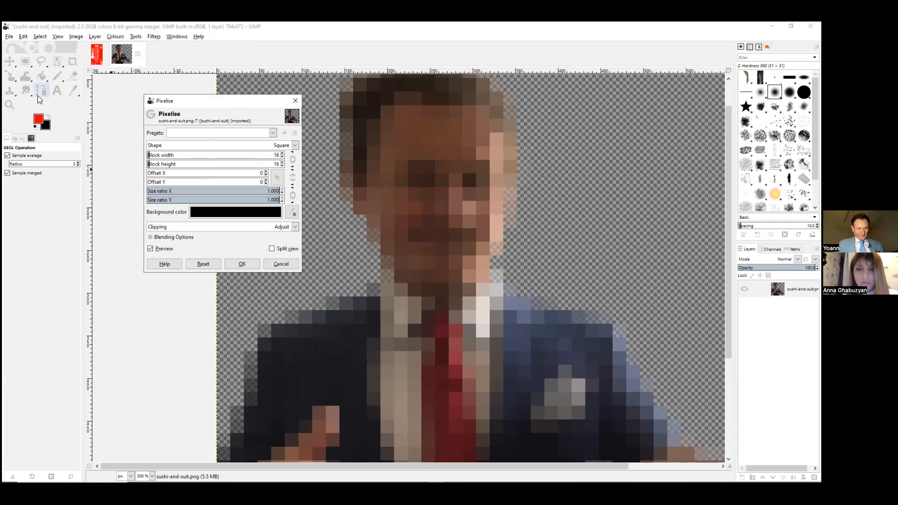
left_click(26, 62)
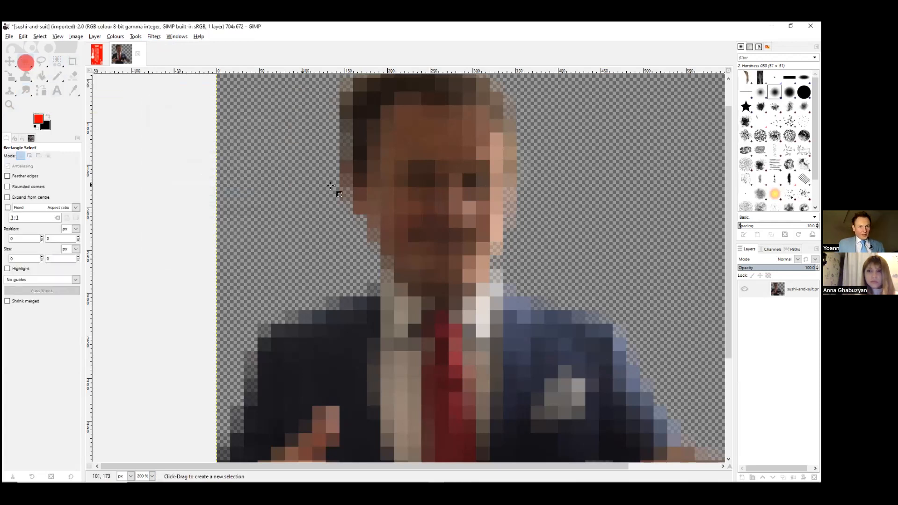
left_click_drag(321, 136, 552, 277)
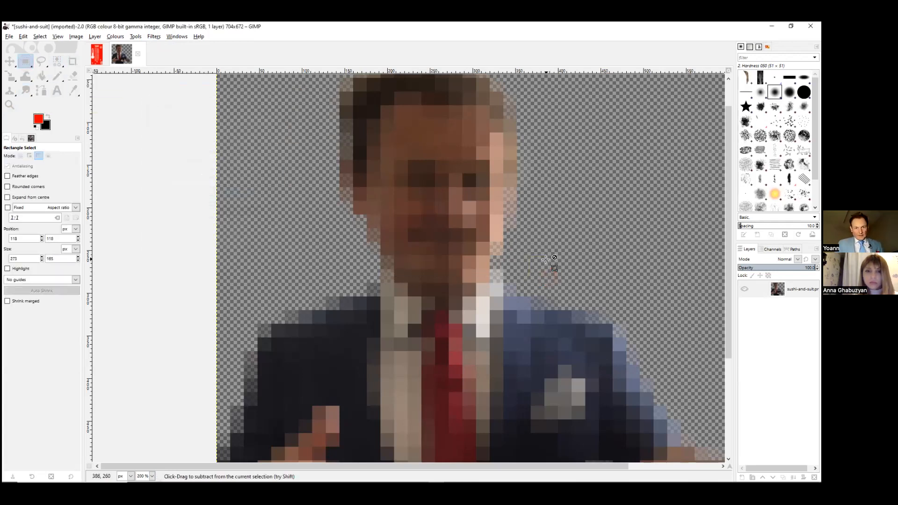
key("ctrl+z")
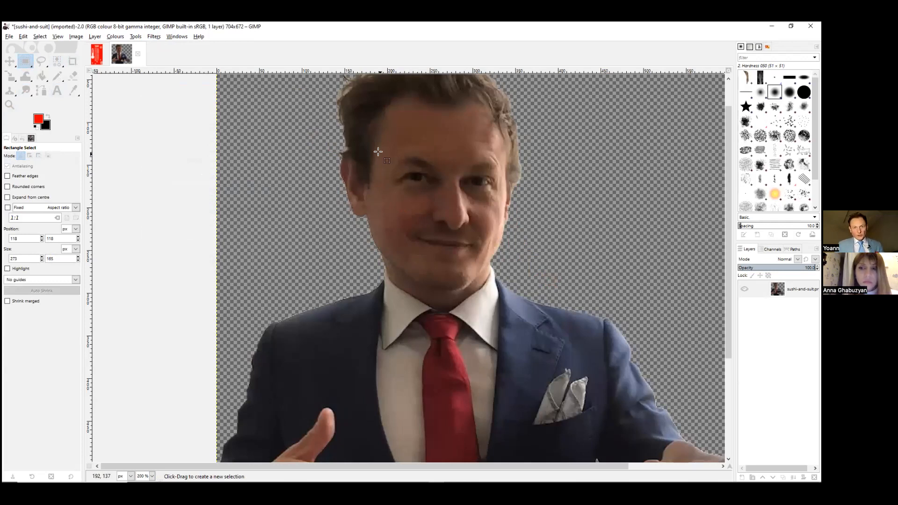
Select the man's face with a rectangle about 145 × 197 px and pixelise it with block width and height of 7
left_click_drag(375, 120, 499, 287)
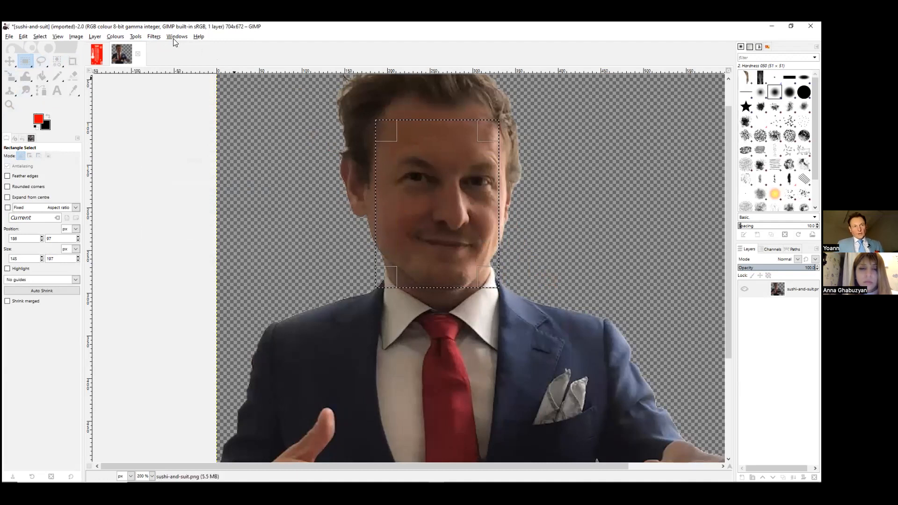
left_click(153, 36)
mouse_move(186, 84)
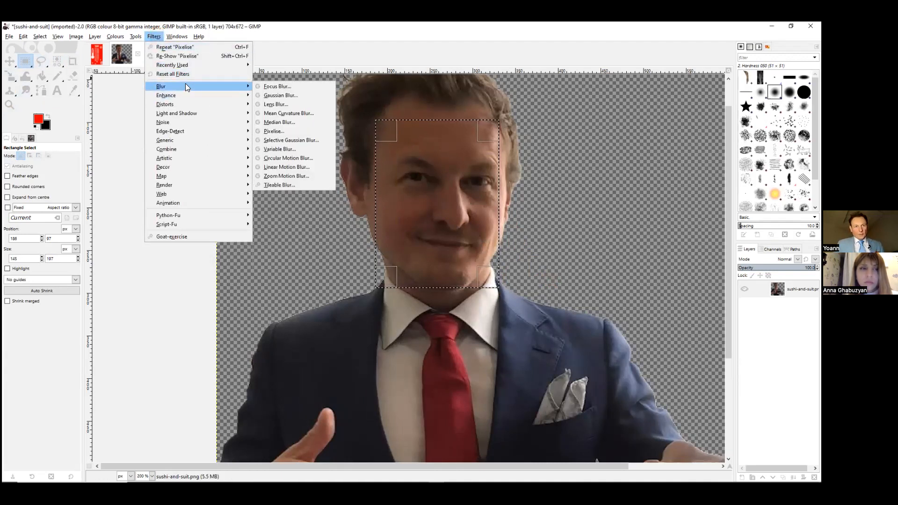
left_click(302, 131)
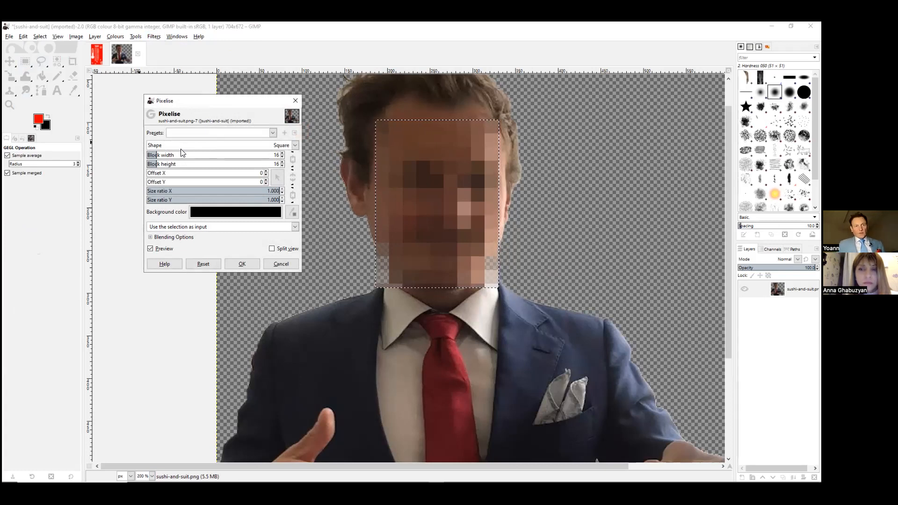
mouse_move(167, 155)
left_mouse_down()
mouse_move(233, 155)
mouse_move(150, 159)
left_mouse_up()
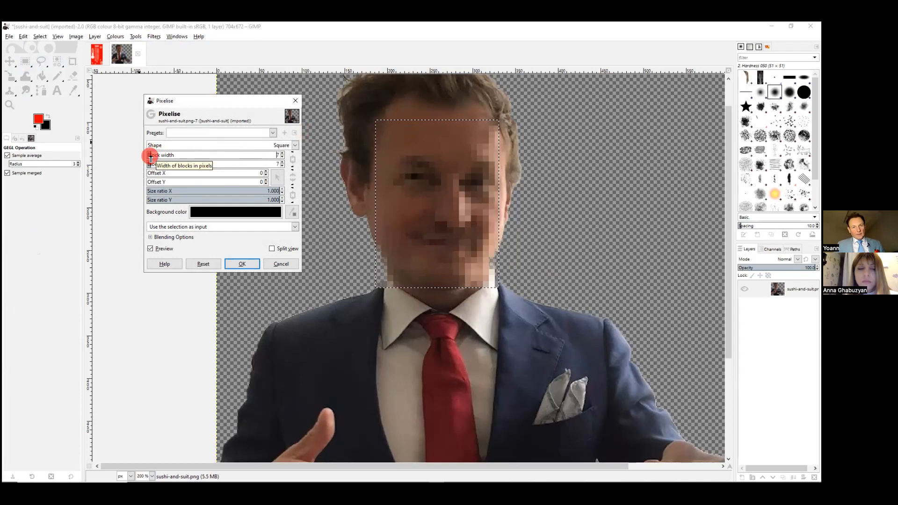
left_click(245, 265)
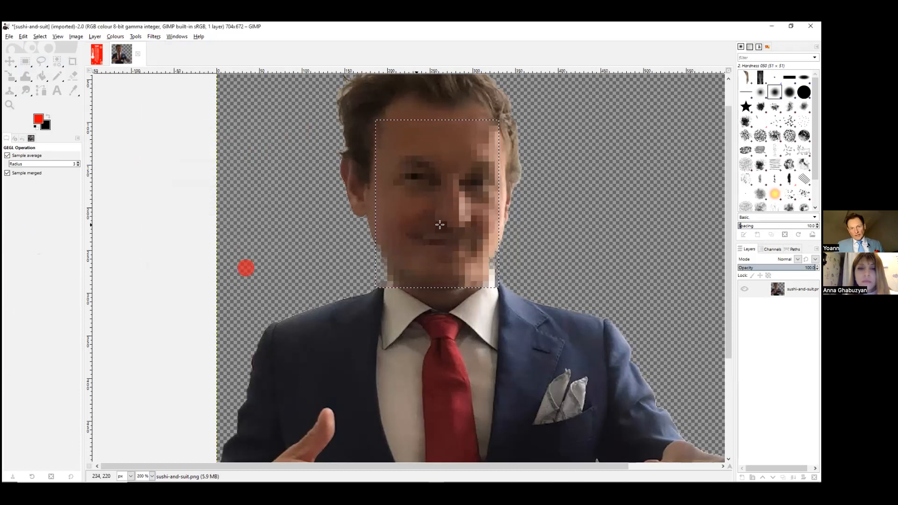
left_click(592, 225)
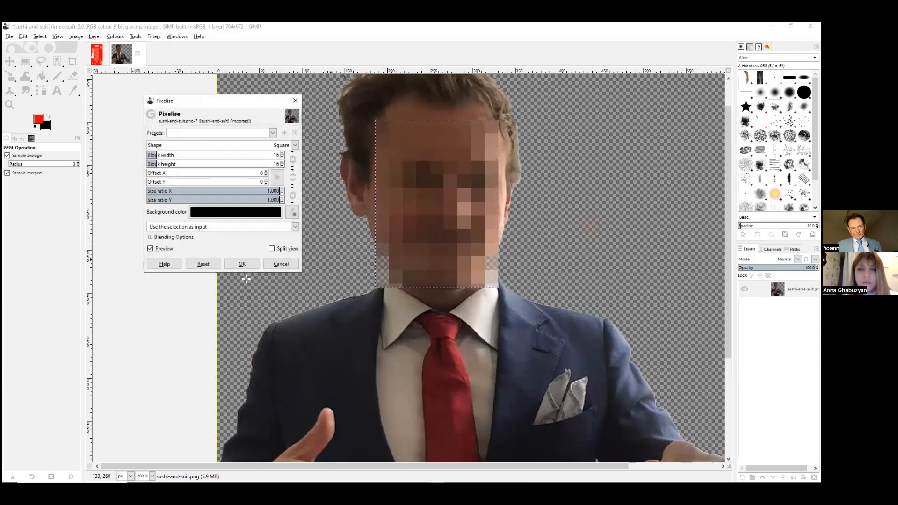
Cancel the repeated Pixelise filter and undo the pixelisation of the man's face
left_click(288, 267)
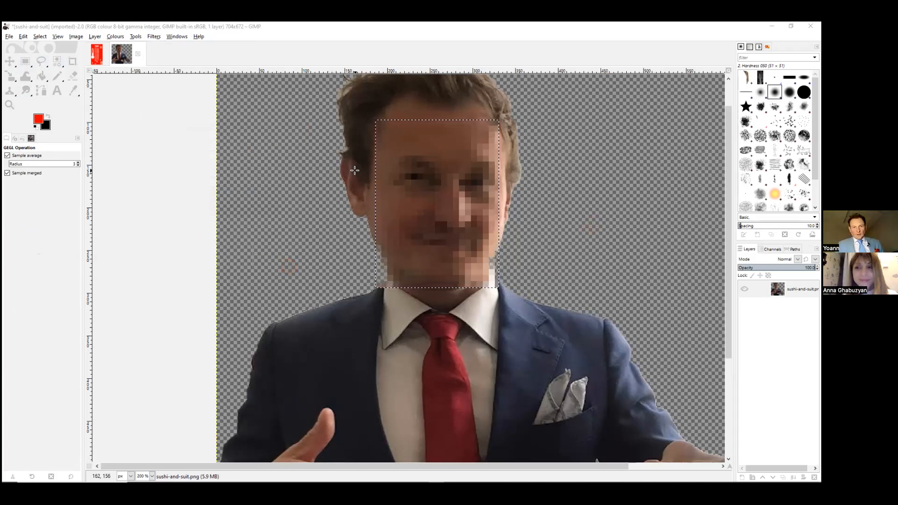
left_click(301, 175)
left_click(294, 263)
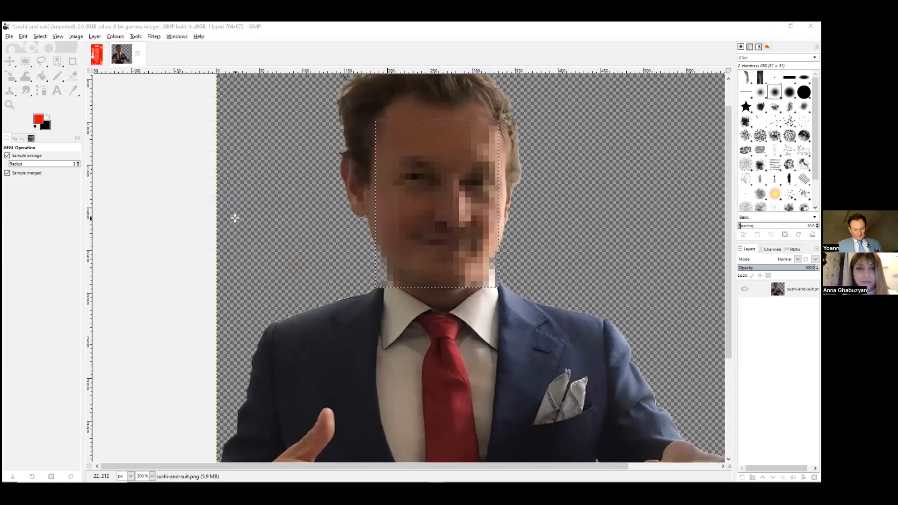
key("super+space")
left_click(23, 37)
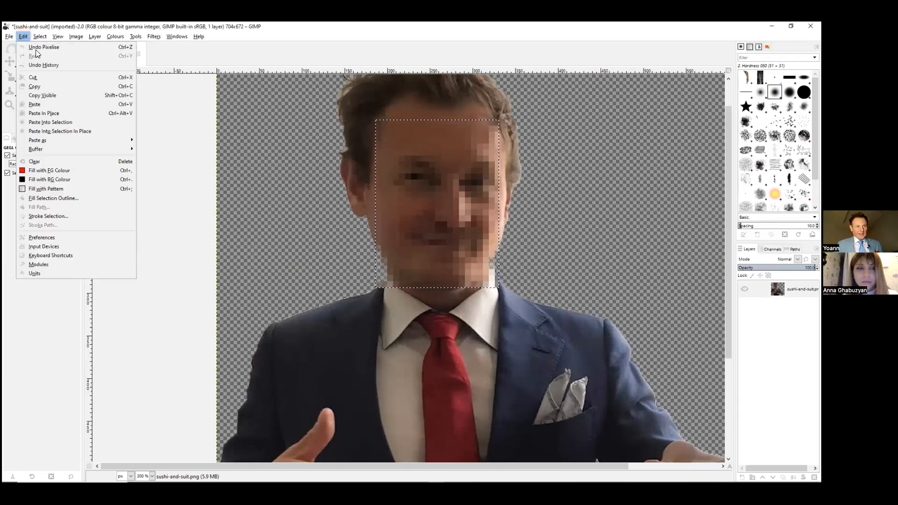
left_click(36, 45)
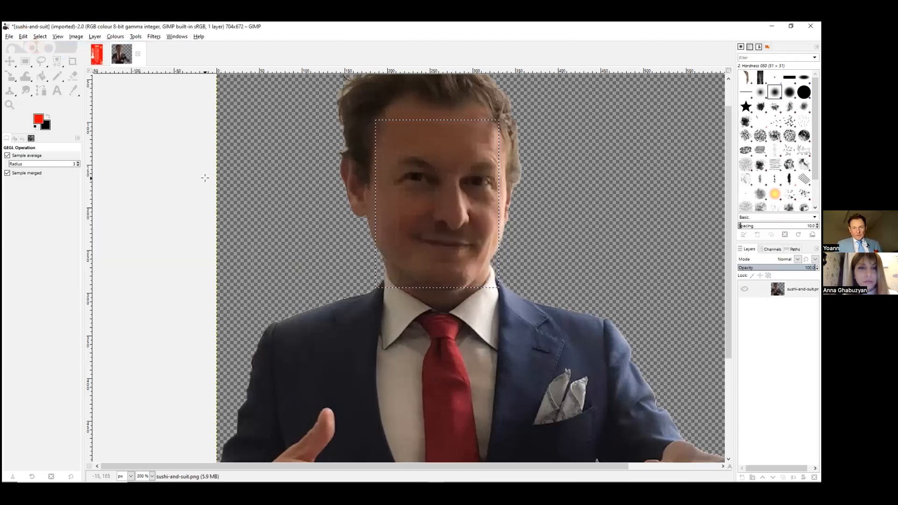
Try to select the red tie with Select by Colour at the existing low threshold
scroll(460, 286, "down", 5)
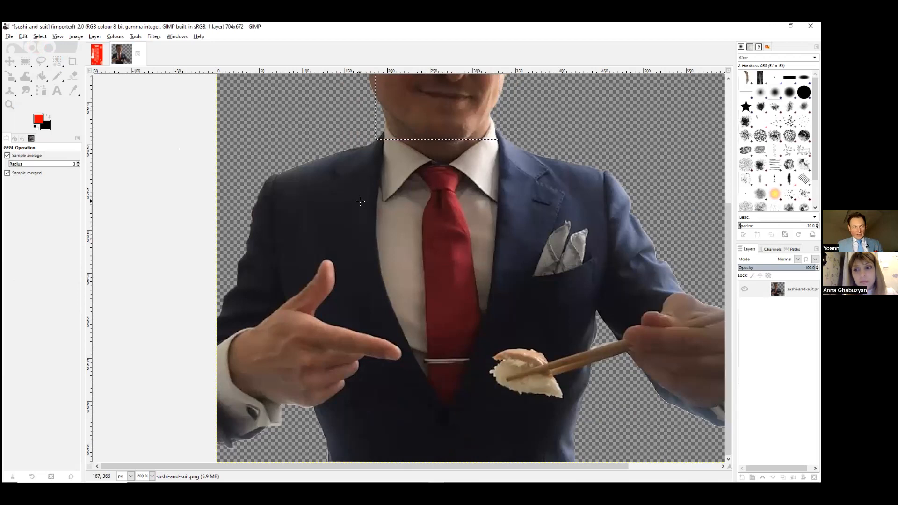
left_click(53, 62)
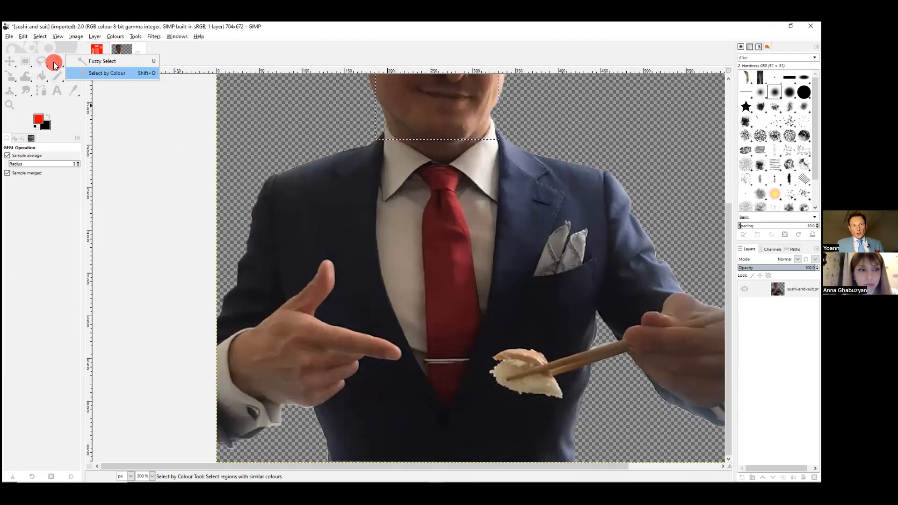
left_click(55, 61)
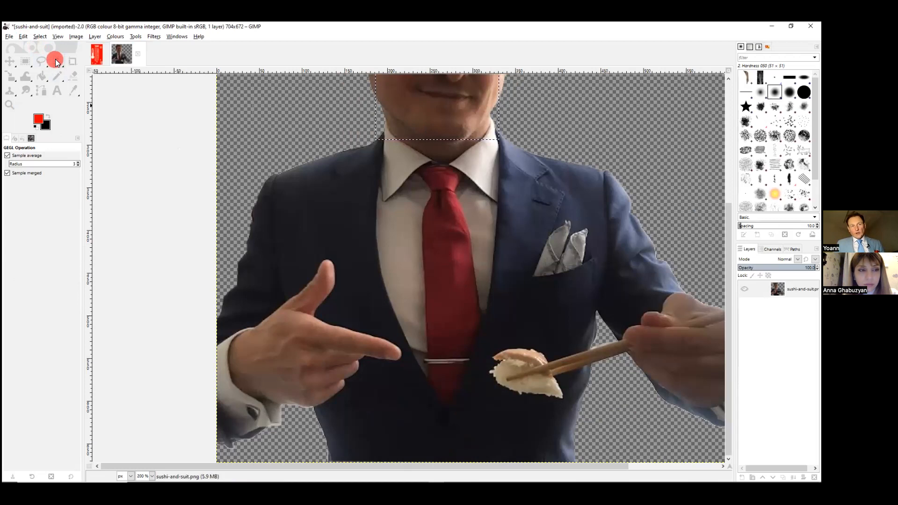
left_click(55, 61)
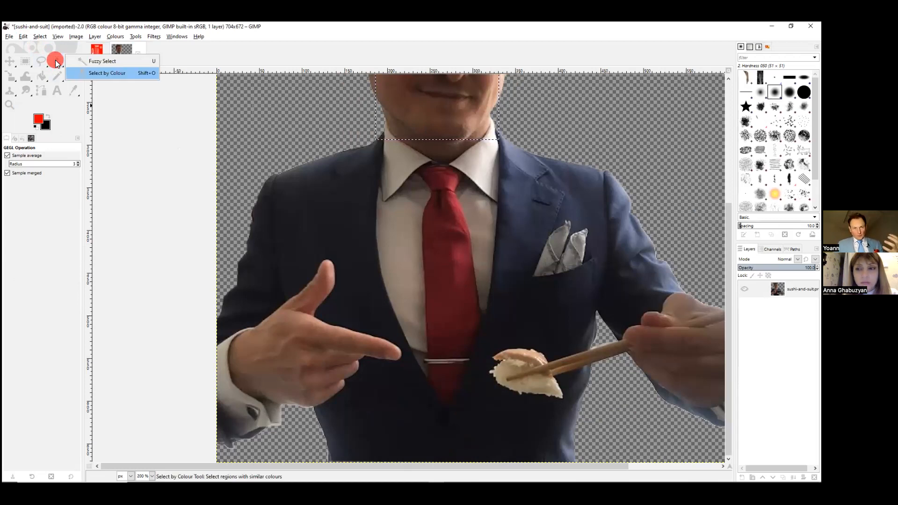
left_click(107, 72)
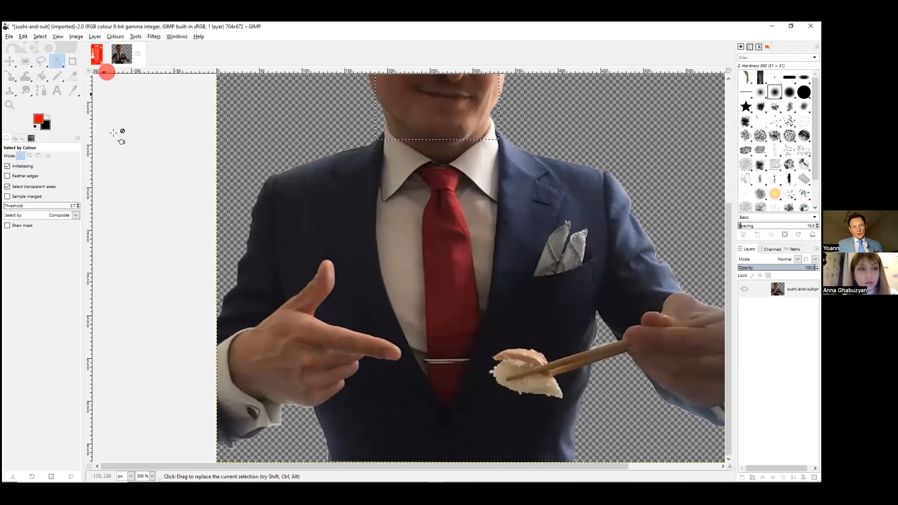
left_click(436, 240)
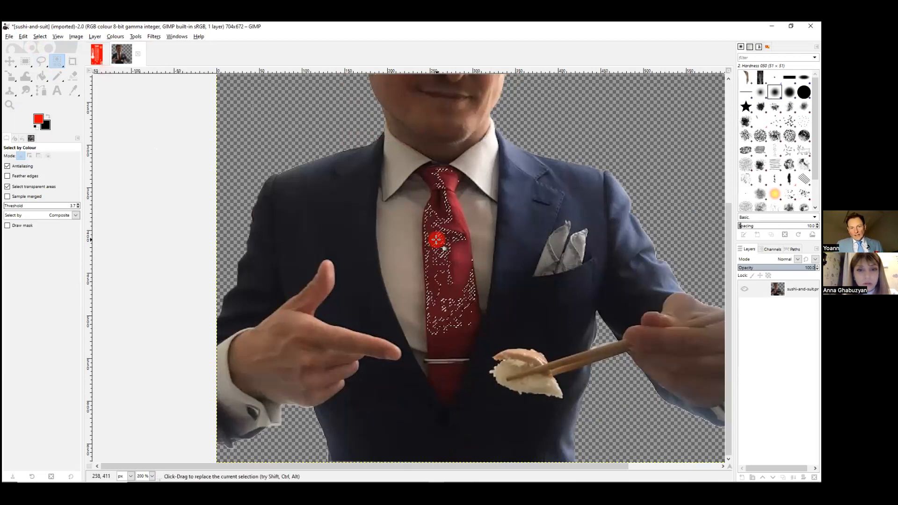
Try selecting the tie's red by colour with thresholds of 108 and 33
scroll(445, 252, "up", 1)
left_click(444, 252, "ctrl")
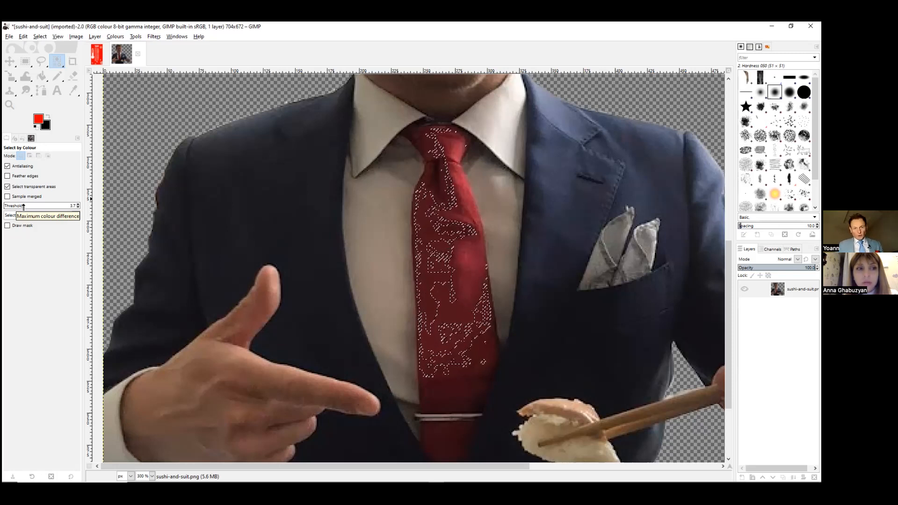
left_click_drag(24, 206, 33, 206)
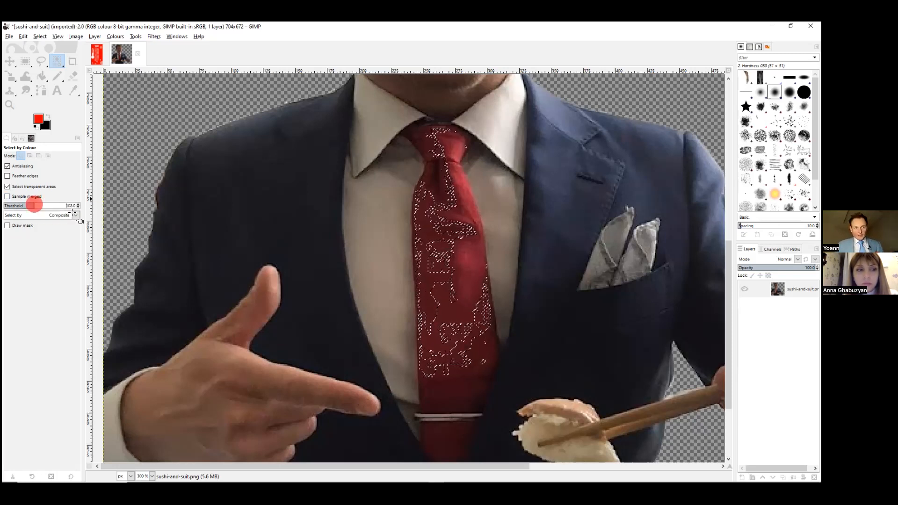
left_click(441, 280)
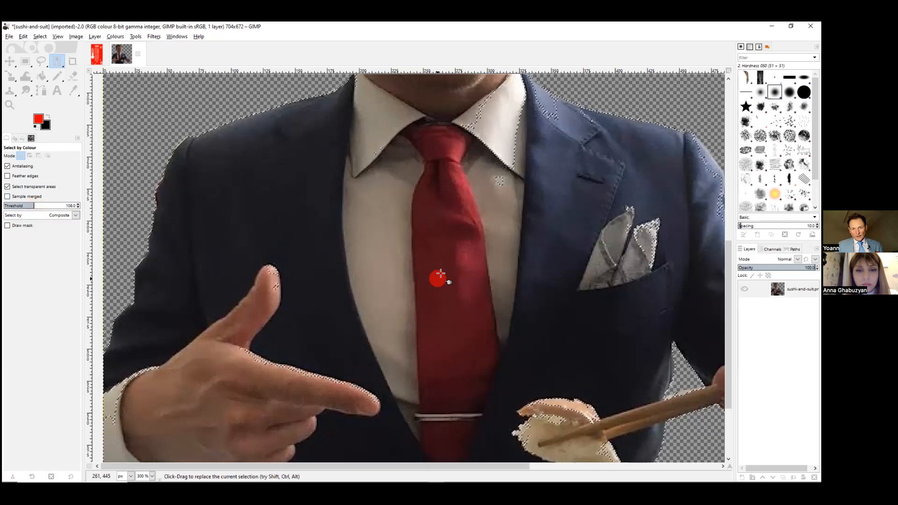
left_click_drag(26, 204, 13, 205)
left_click(427, 254)
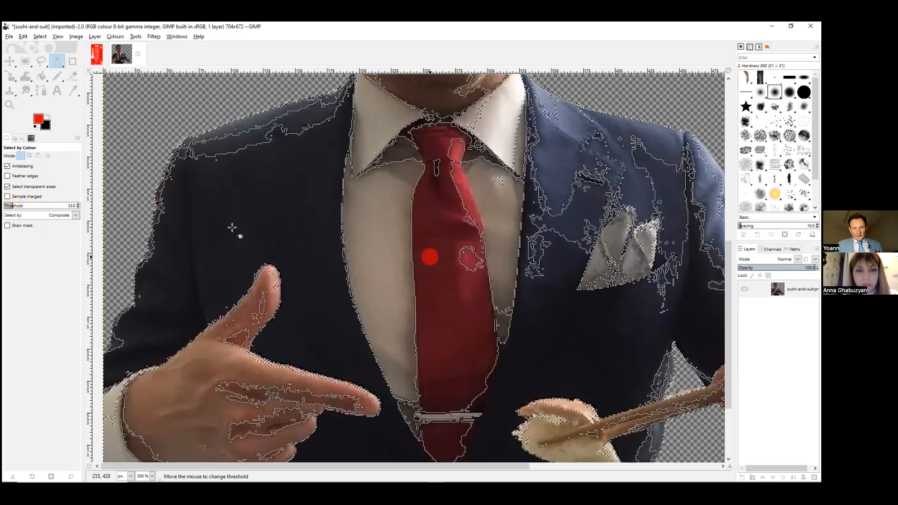
Try the colour selection of the tie with thresholds of 10.5 and 19.5, and clear the selection
left_click_drag(11, 205, 8, 206)
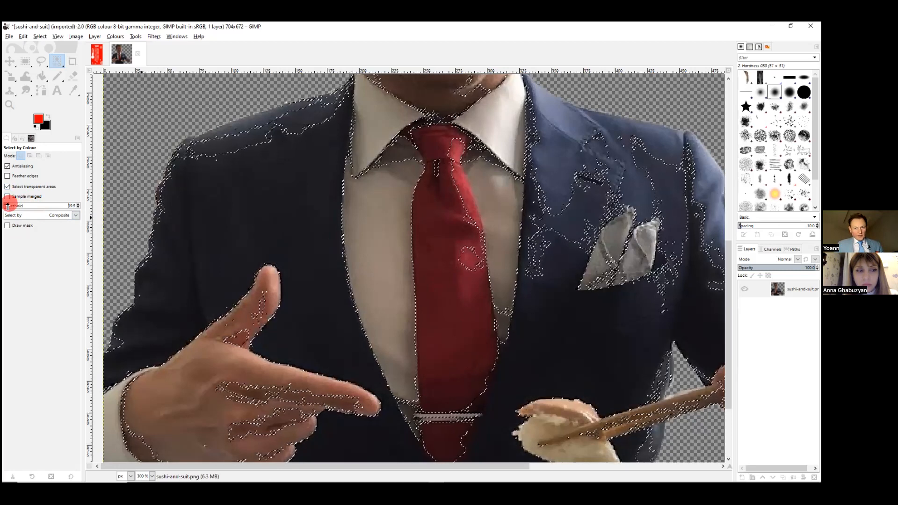
left_click(423, 270)
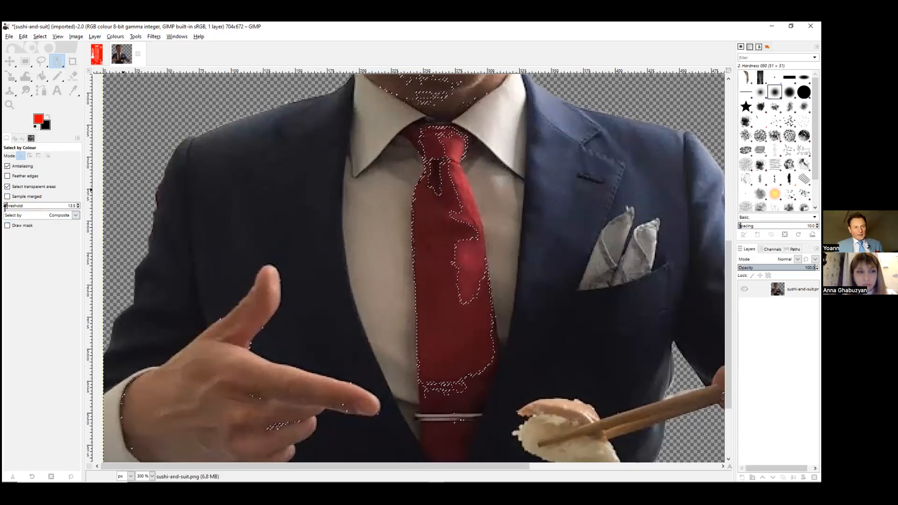
left_click_drag(9, 206, 11, 205)
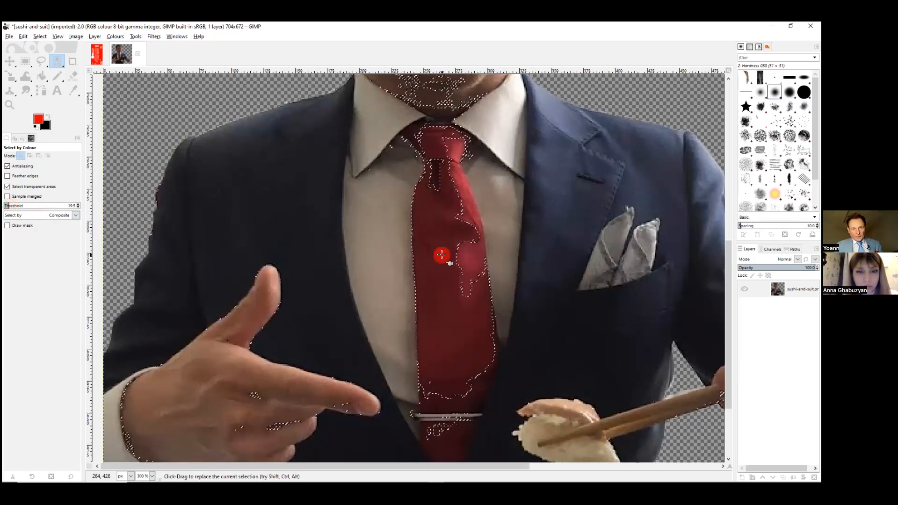
left_click(450, 393)
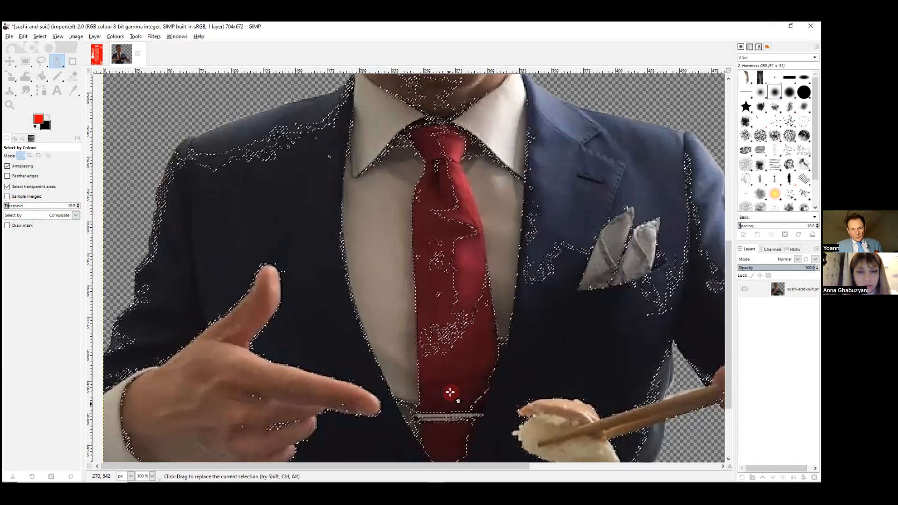
left_click(426, 307)
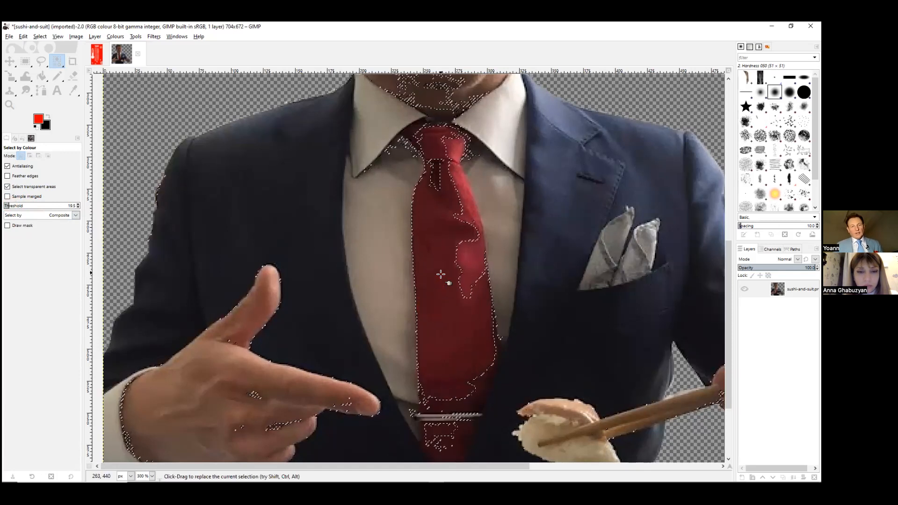
scroll(436, 261, "up", 2)
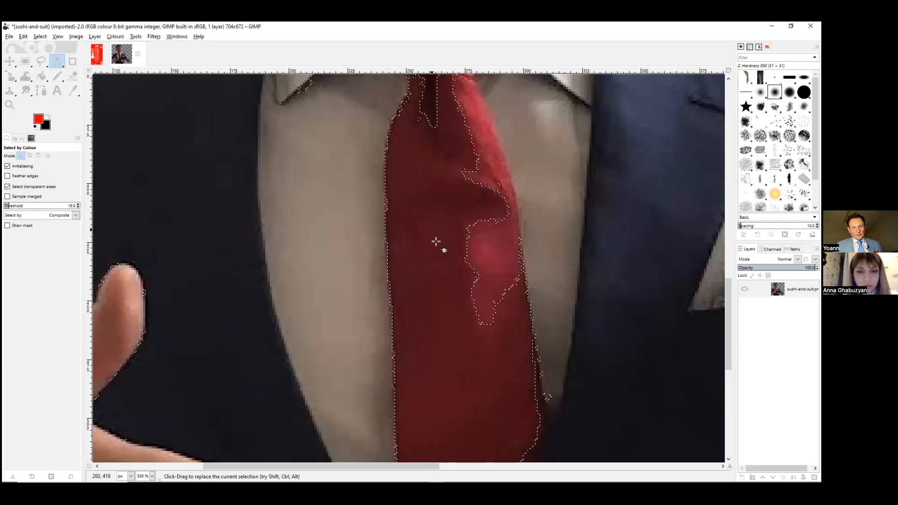
scroll(435, 242, "up", 3)
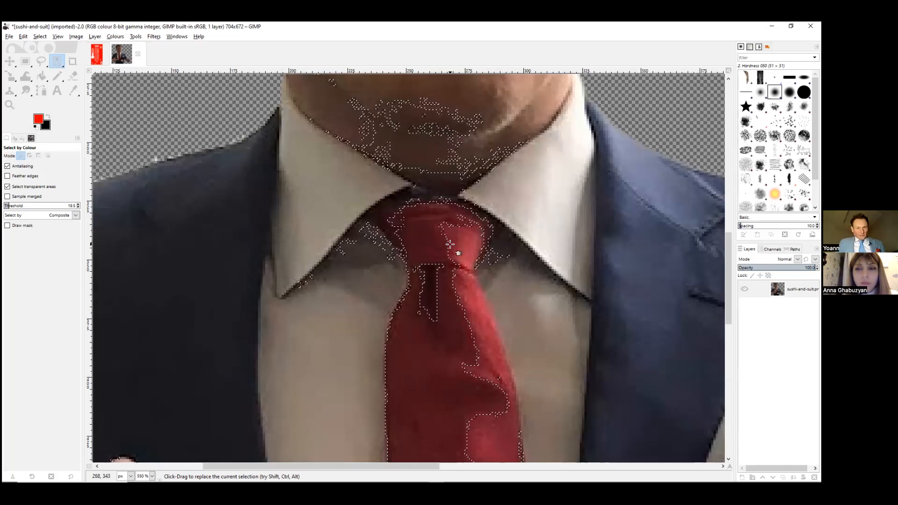
scroll(462, 216, "down", 2)
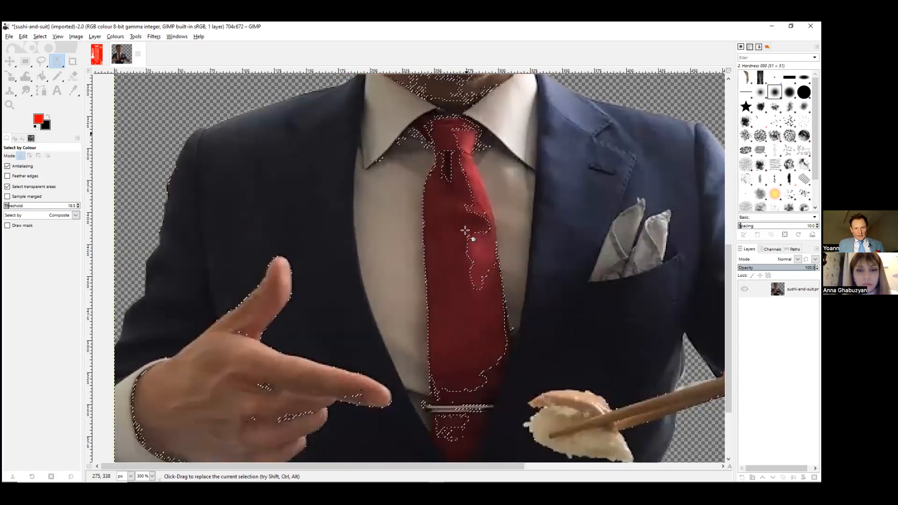
scroll(465, 230, "down", 1)
scroll(465, 234, "up", 1)
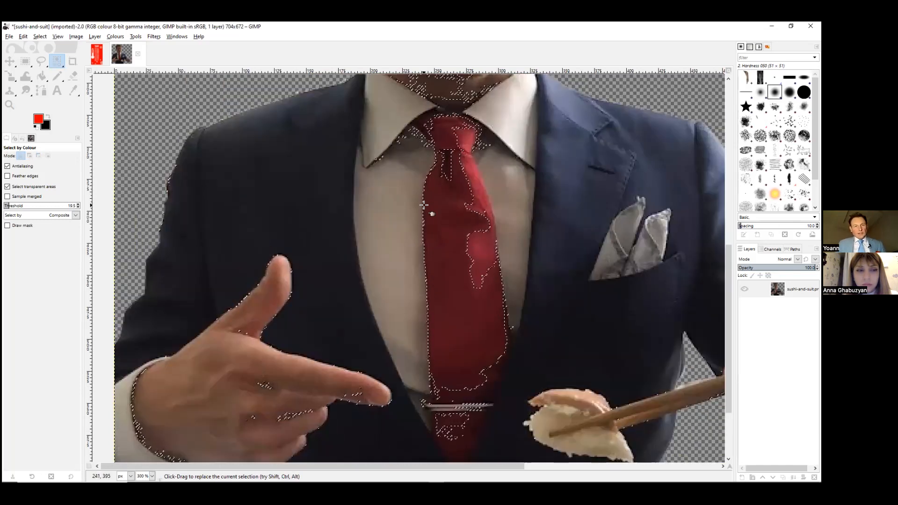
key("ctrl+shift+a")
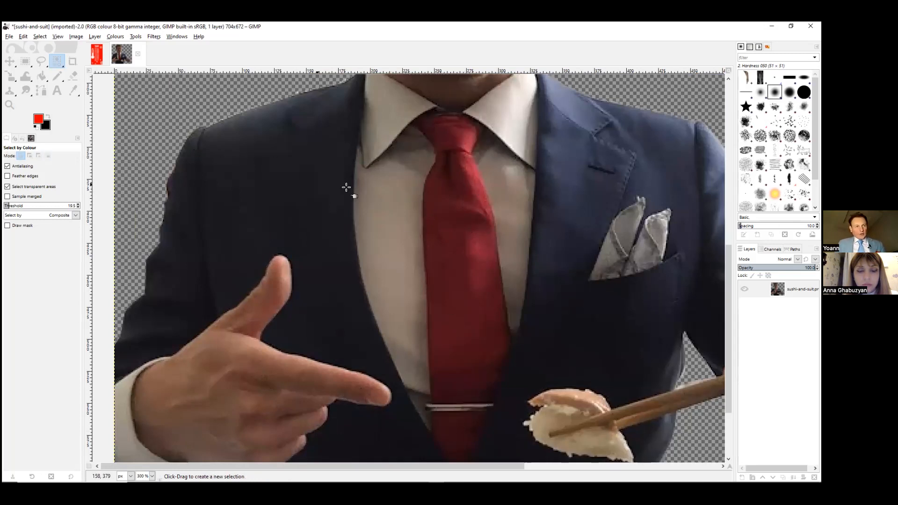
Outline the whole tie roughly with a free-hand selection and copy it
left_click(45, 60)
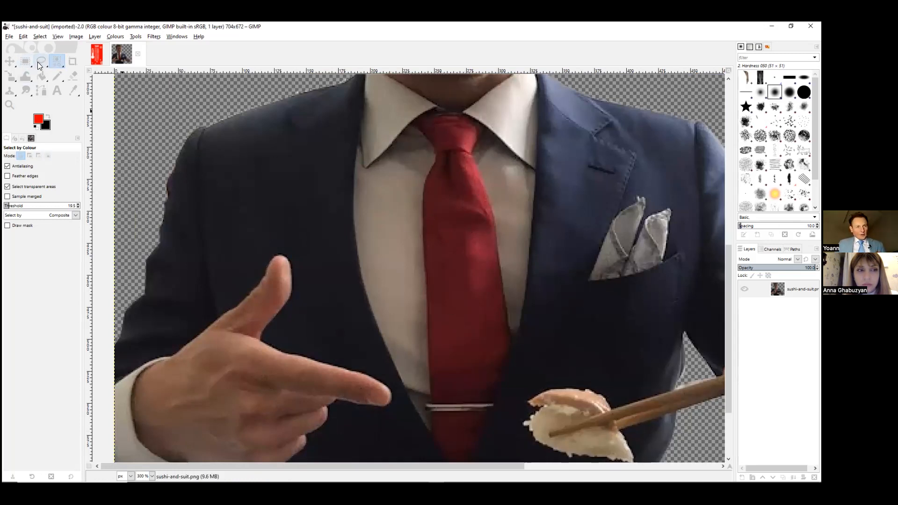
mouse_move(414, 123)
left_mouse_down()
mouse_move(487, 123)
mouse_move(484, 157)
mouse_move(517, 284)
mouse_move(519, 324)
mouse_move(492, 414)
mouse_move(474, 449)
mouse_move(455, 461)
mouse_move(428, 438)
mouse_move(411, 205)
mouse_move(430, 144)
mouse_move(414, 124)
left_mouse_up()
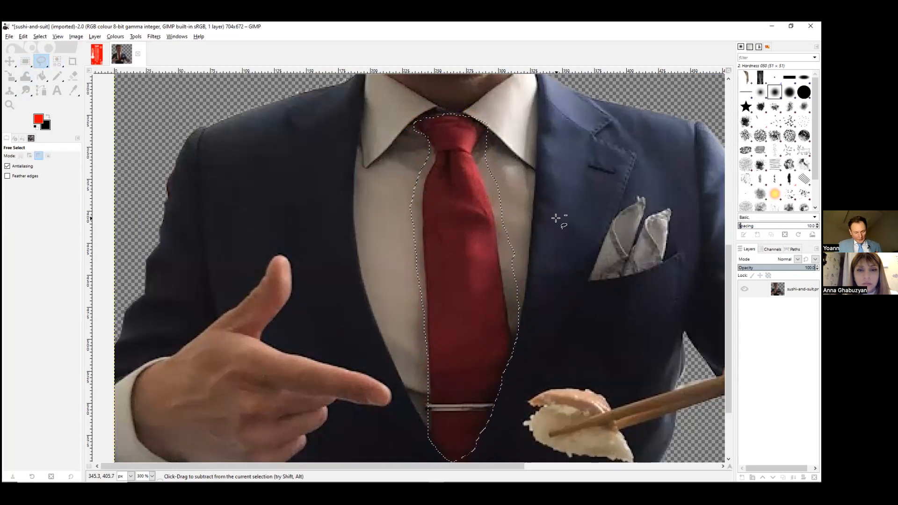
key("ctrl+c")
Add a new layer with the default settings, paste the copied tie onto it and anchor the floating selection
right_click(779, 289)
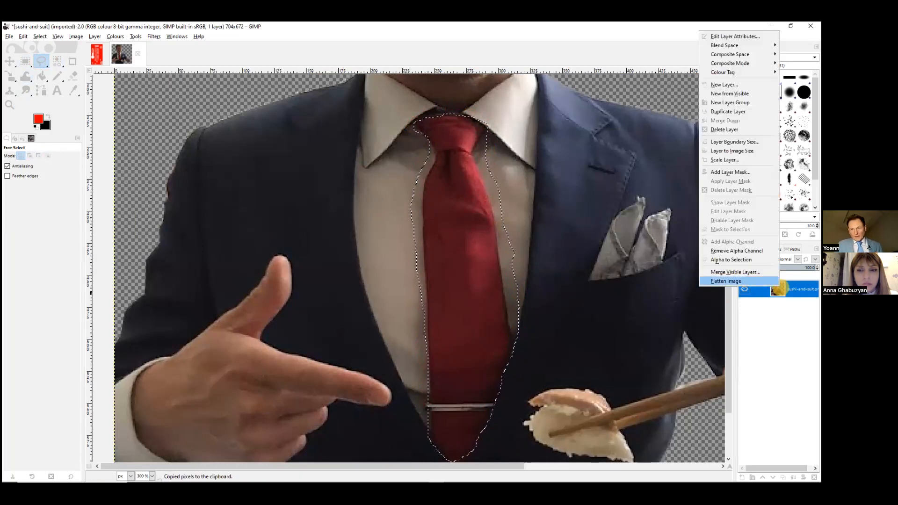
left_click(748, 83)
left_click(757, 213)
key("ctrl+v")
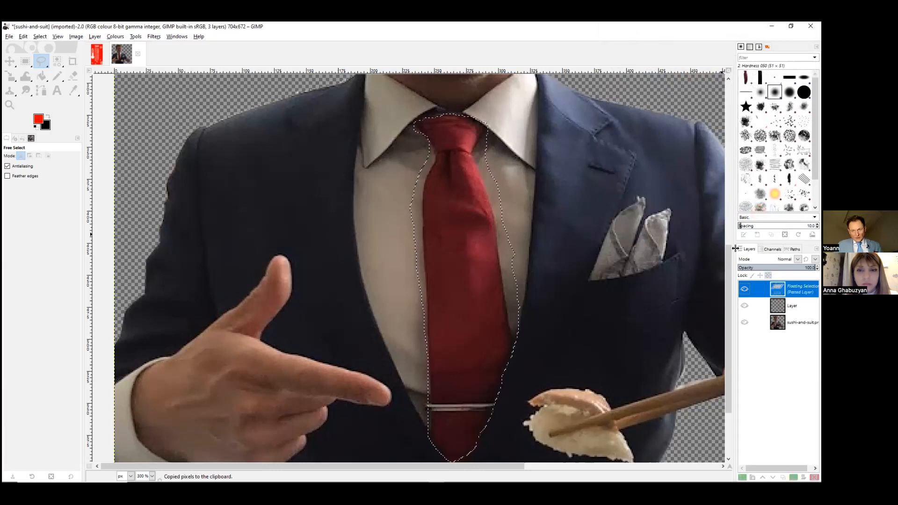
key("ctrl+h")
Hide the original sushi-and-suit.png layer so that only the tie layer is shown
left_click(744, 305)
left_click(744, 305)
left_click(744, 306)
left_click(744, 305)
left_click(744, 306)
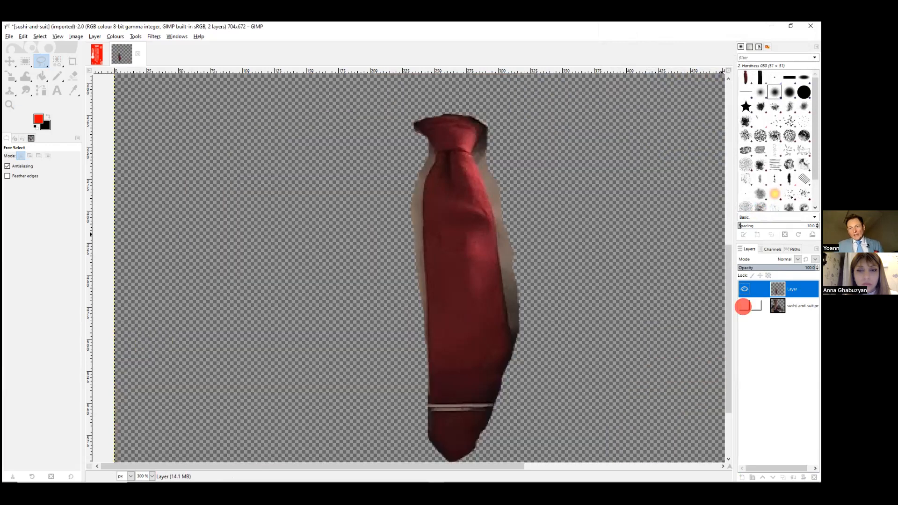
Try selecting the tie by colour, starting with a threshold of 19.5 and raising it through 48 to about 58
left_click(58, 65)
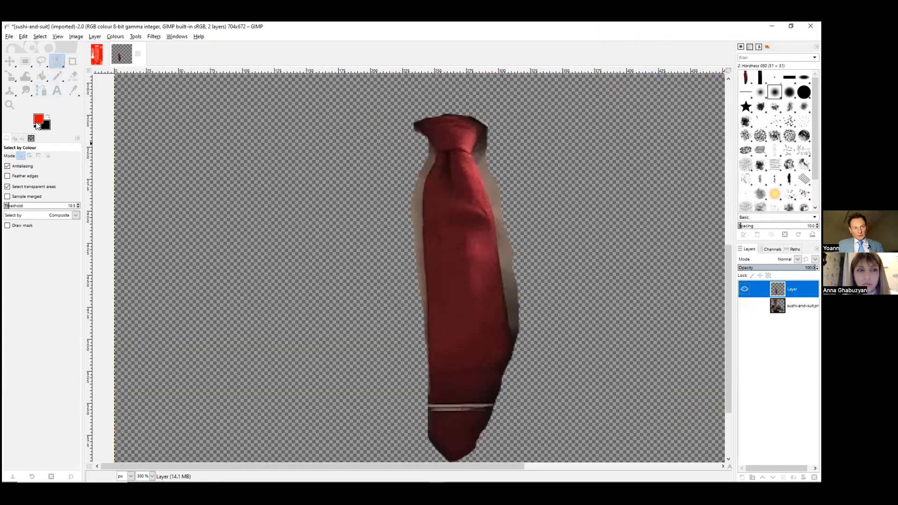
left_click(445, 224)
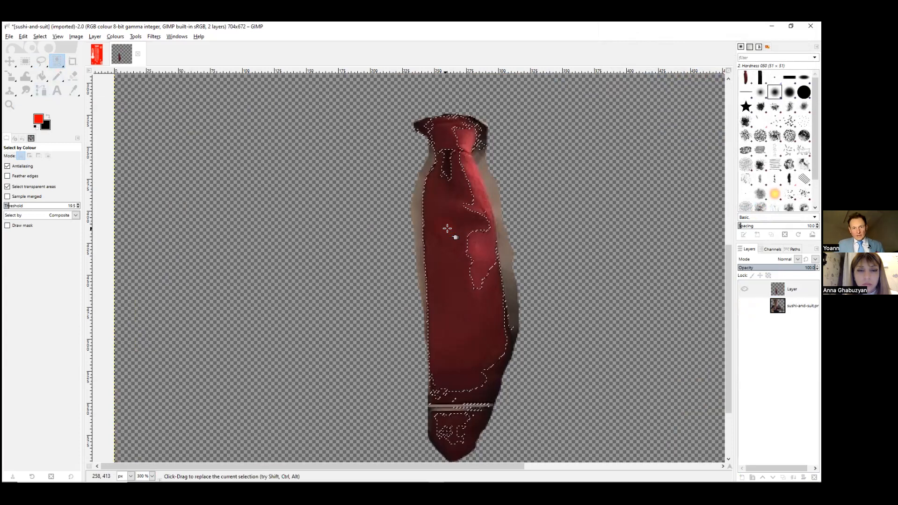
left_click(14, 208)
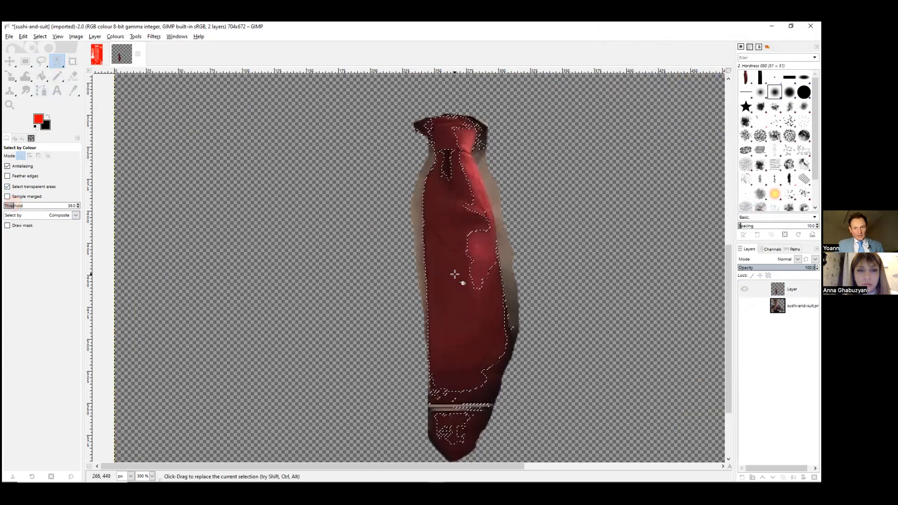
left_click(17, 206)
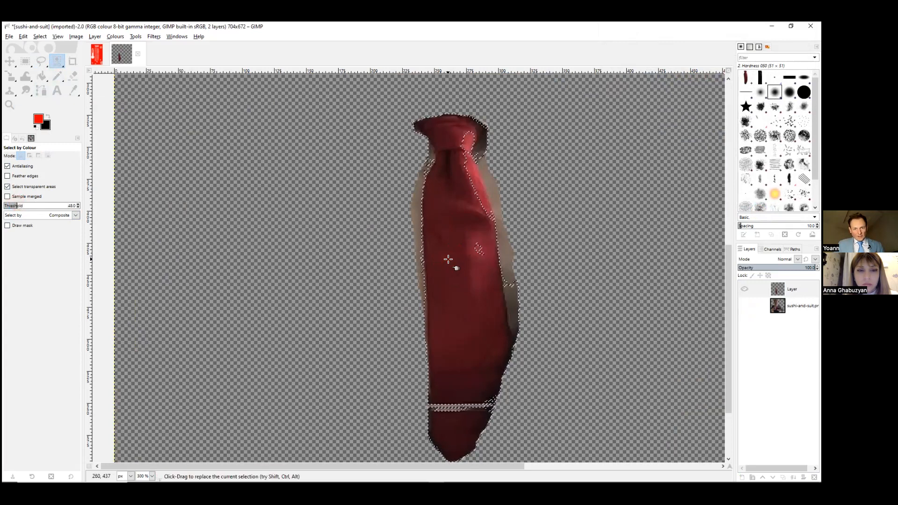
left_click(21, 206)
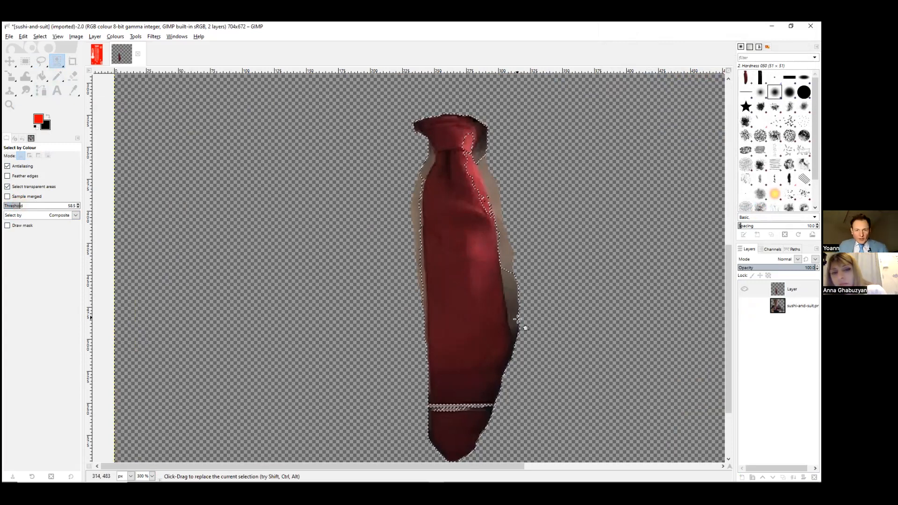
Try selecting the tie's red areas by colour with lower thresholds of 40.5 and 24
left_click(15, 206)
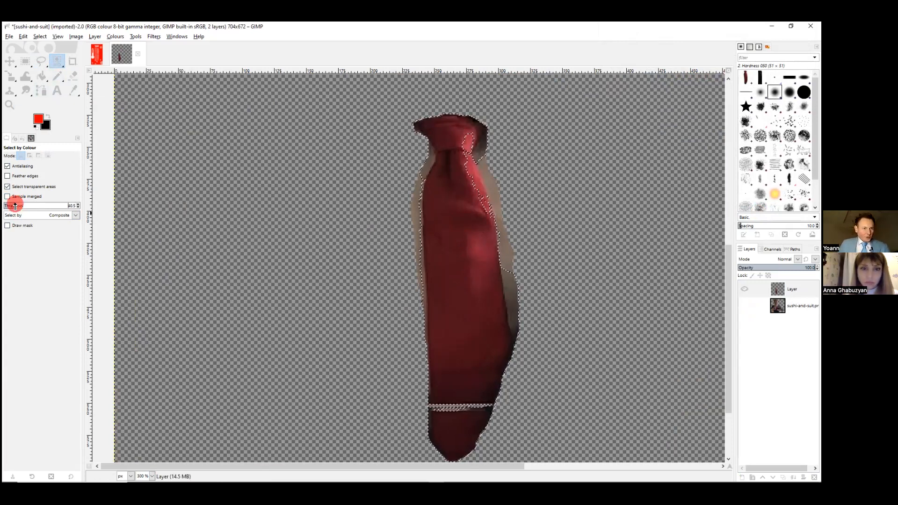
left_click(457, 204)
left_click(469, 217)
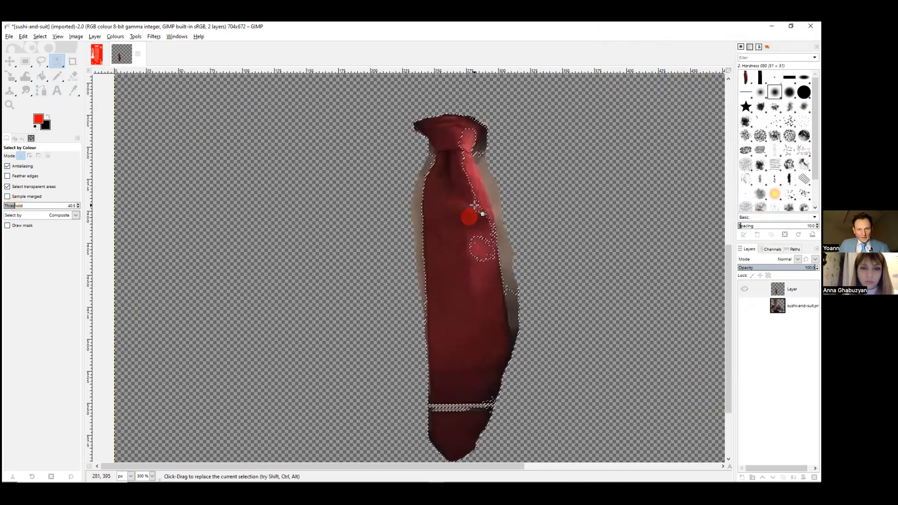
left_click(433, 200)
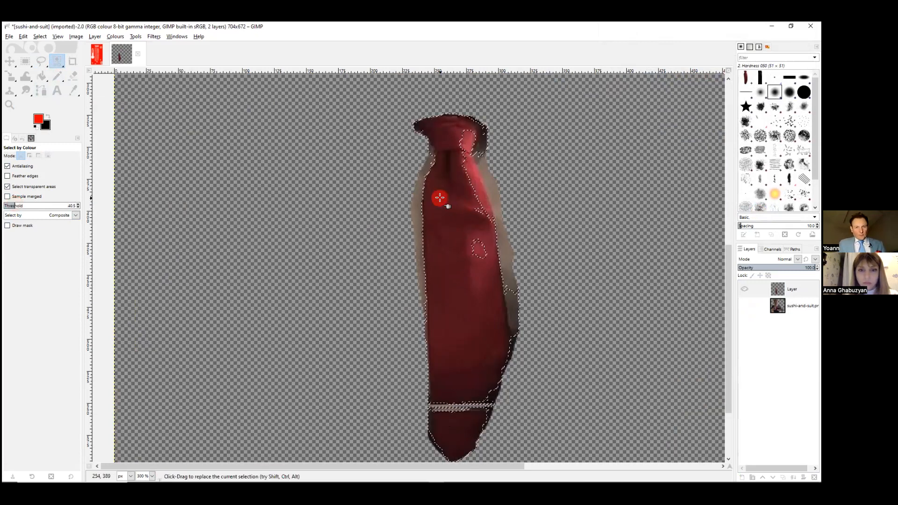
left_click(11, 206)
left_click(453, 225)
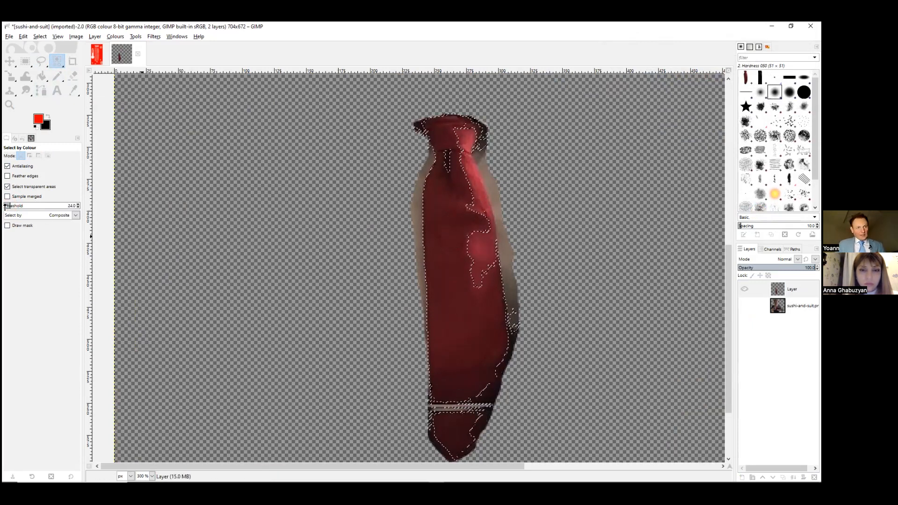
Select the tie by colour with a threshold of 21, and add its dark fold and bright highlights to the selection
left_click(10, 207)
left_click(449, 238)
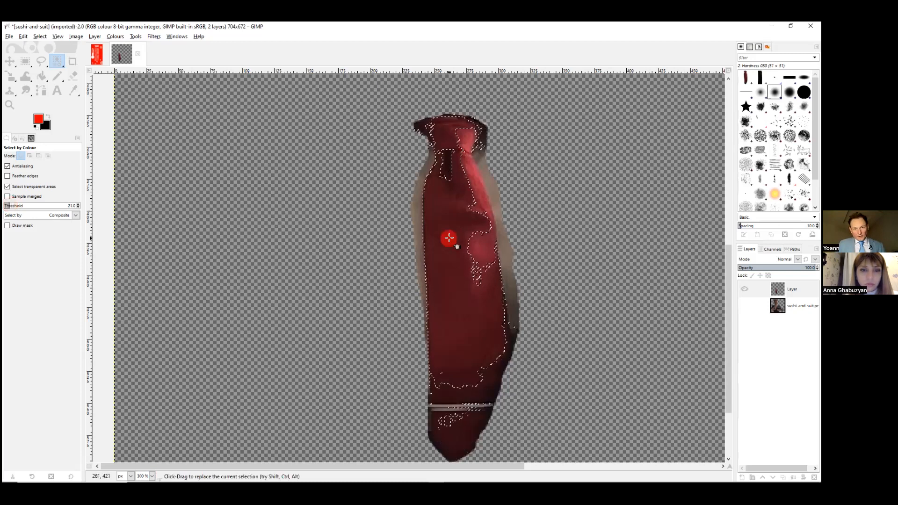
key("shift")
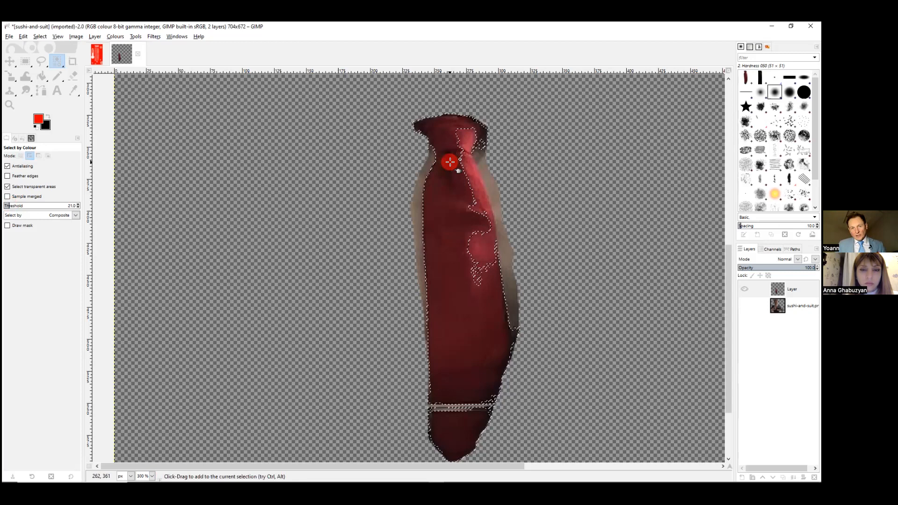
left_click(476, 246, "shift")
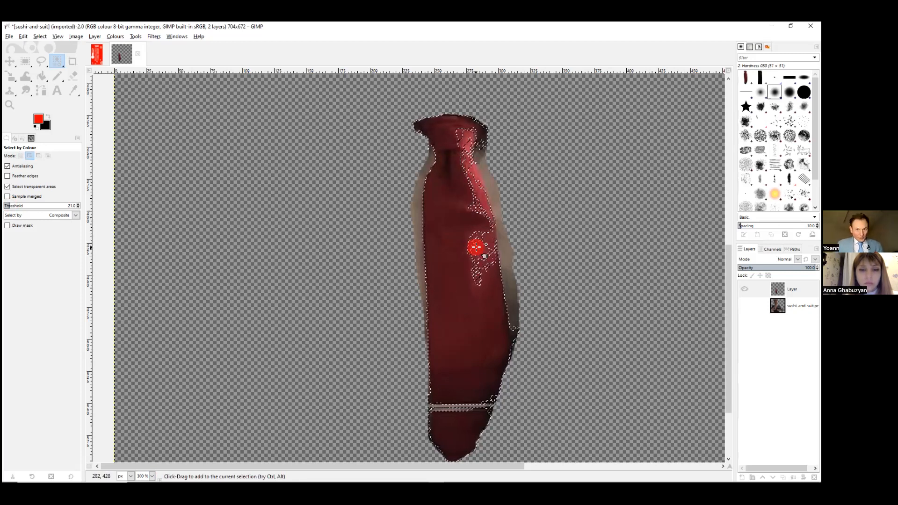
left_click(477, 253, "shift")
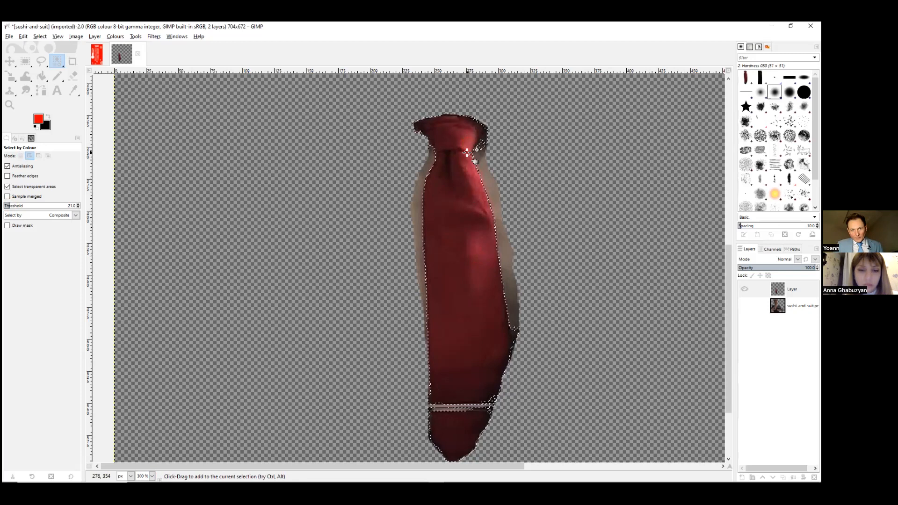
left_click(457, 146)
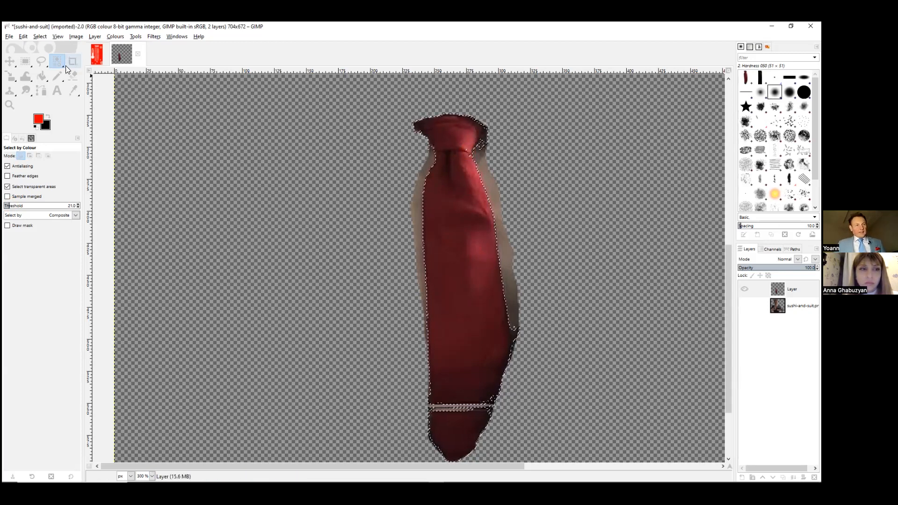
Remove the shirt fringe around the tie using the inverted selection, and duplicate the image
right_click(459, 199)
mouse_move(488, 225)
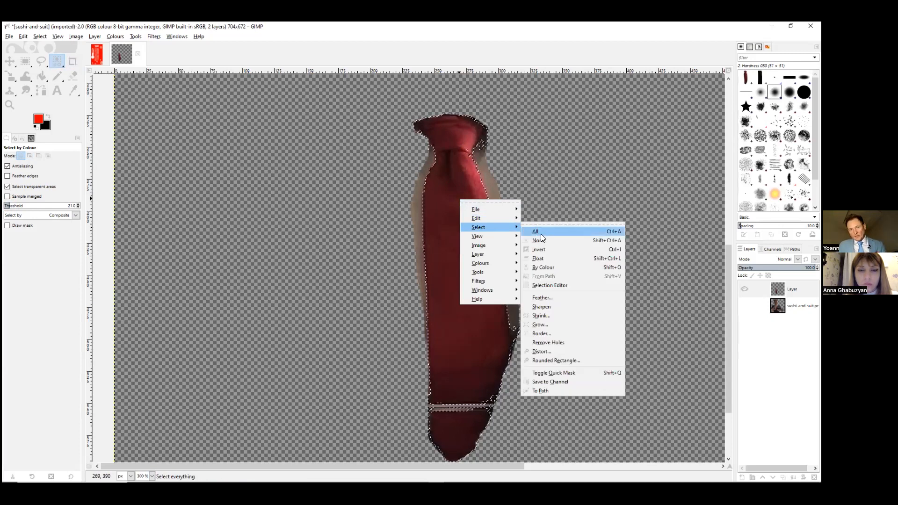
left_click(549, 248)
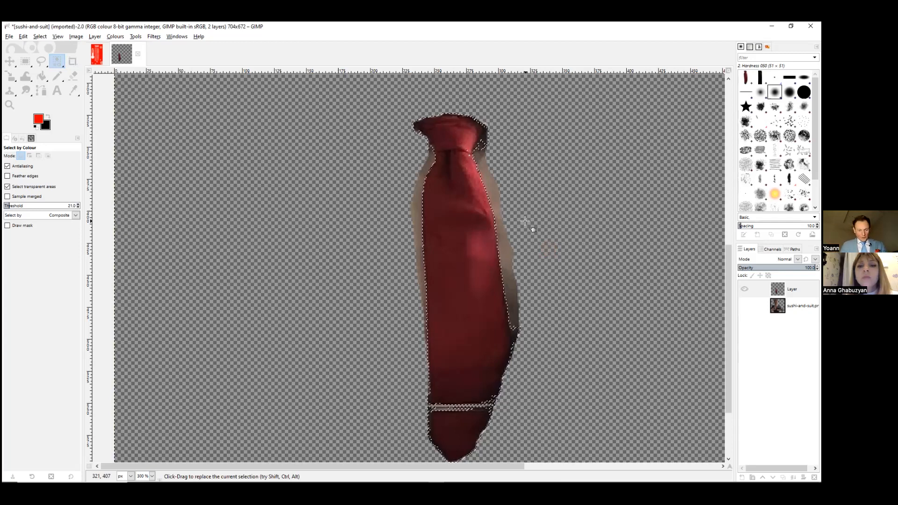
key("ctrl+d")
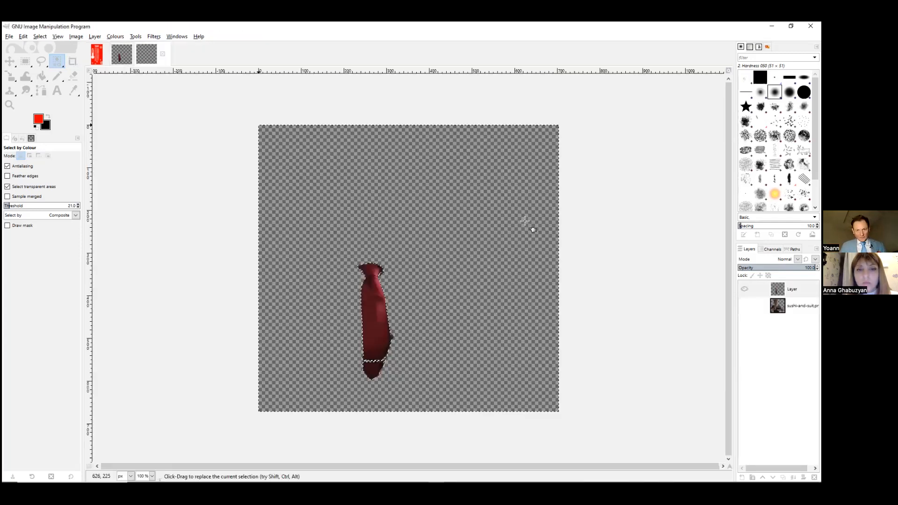
Switch to the Free Select tool and clear the inverted selection around the tie
scroll(395, 296, "up", 5)
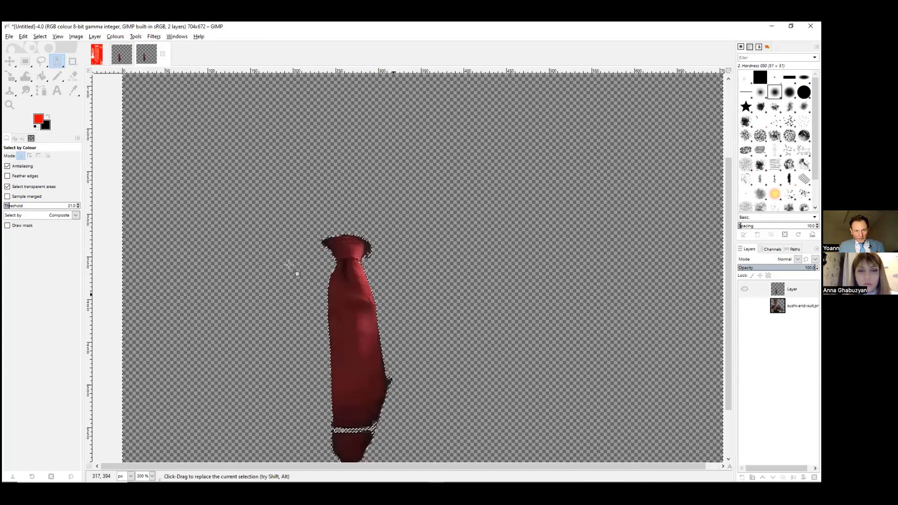
scroll(320, 253, "down", 8)
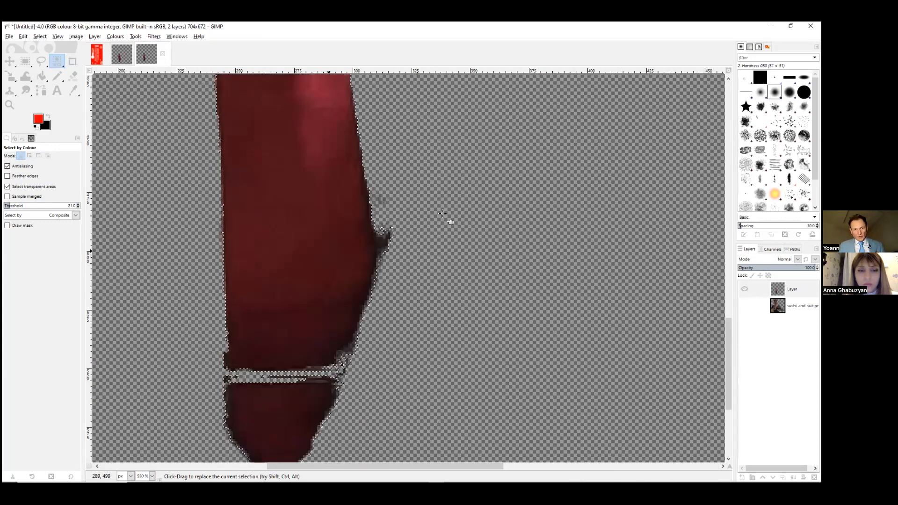
scroll(276, 161, "up", 1)
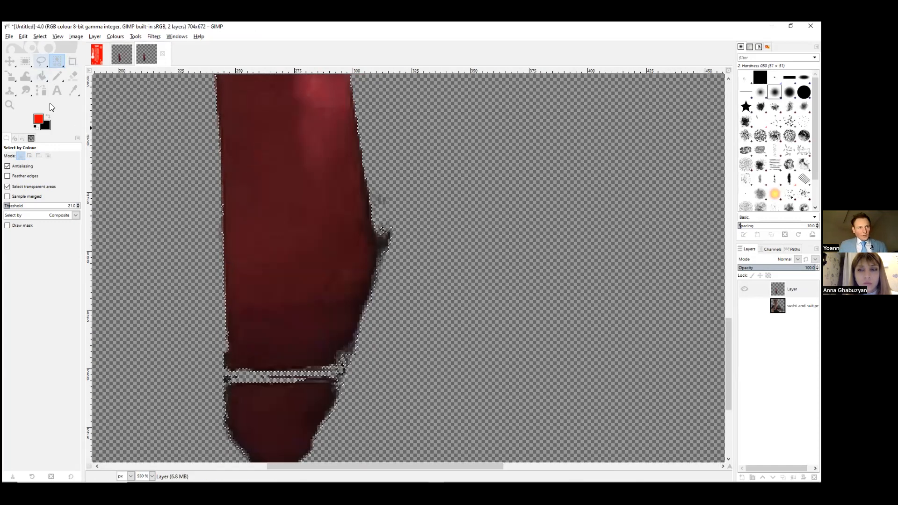
left_click(41, 62)
left_click(395, 202)
key("ctrl+shift+a")
mouse_move(379, 224)
left_mouse_down()
mouse_move(384, 264)
mouse_move(395, 263)
mouse_move(395, 229)
mouse_move(371, 223)
left_mouse_up()
key("Escape")
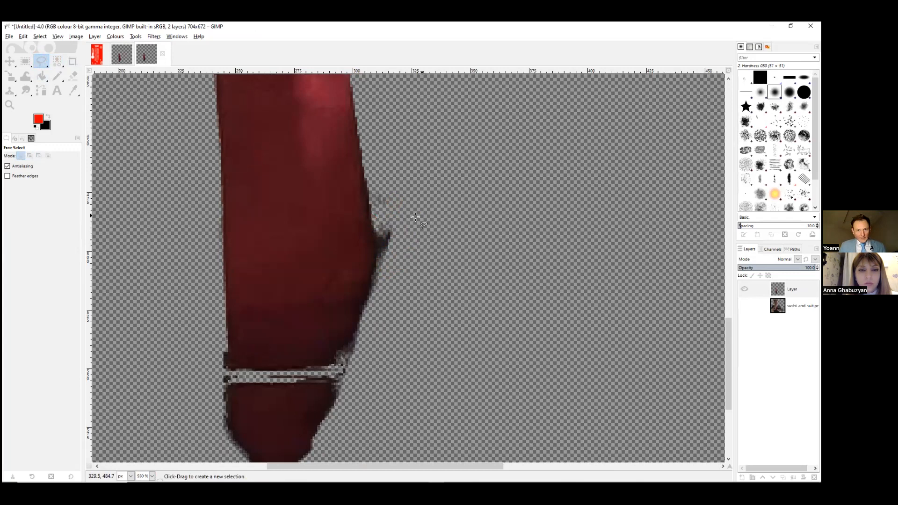
Outline the dark spur on the lower right edge of the tie with straight segments, cut it away and clear the selection
left_click(494, 231)
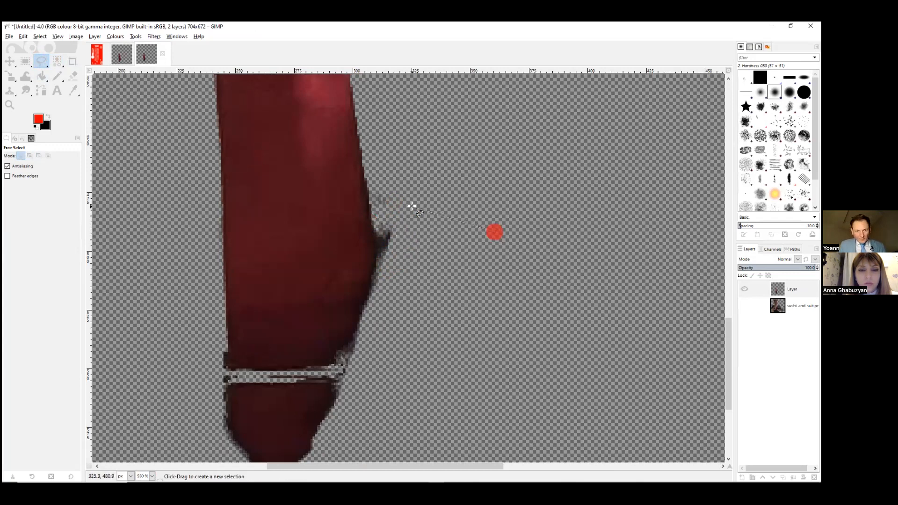
left_click(372, 223)
left_click(375, 292)
left_click(451, 267)
key("Return")
key("ctrl+x")
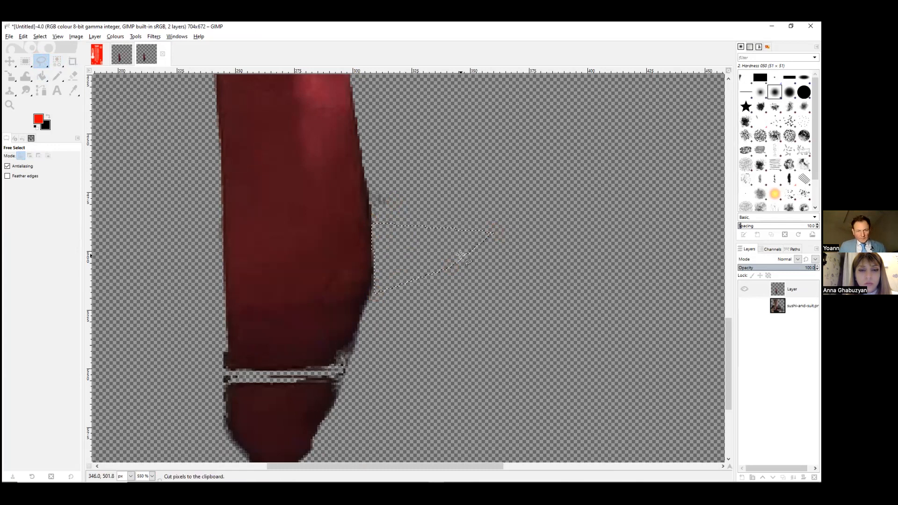
left_click(388, 162)
Try a Colour Balance on the tie's midtones with red at 82.3, green at -40.3 and blue at 58.1
scroll(456, 197, "up", 5)
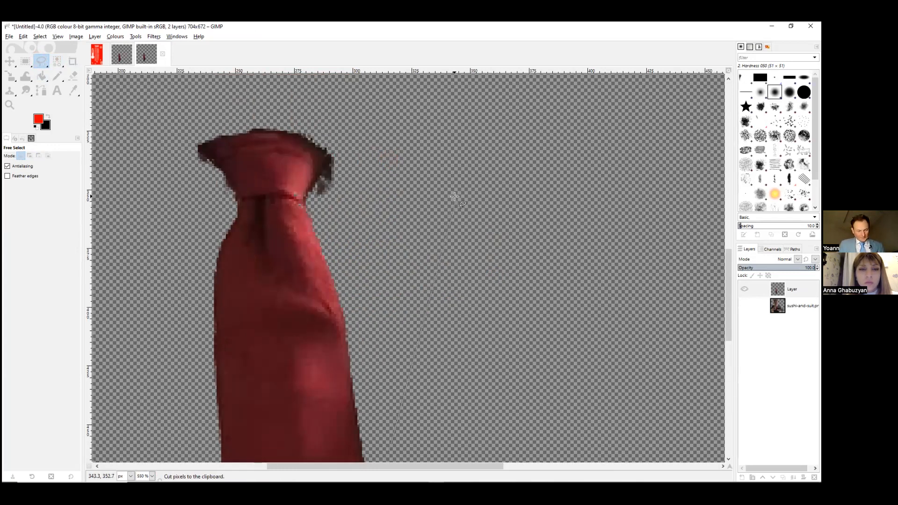
scroll(405, 210, "down", 4)
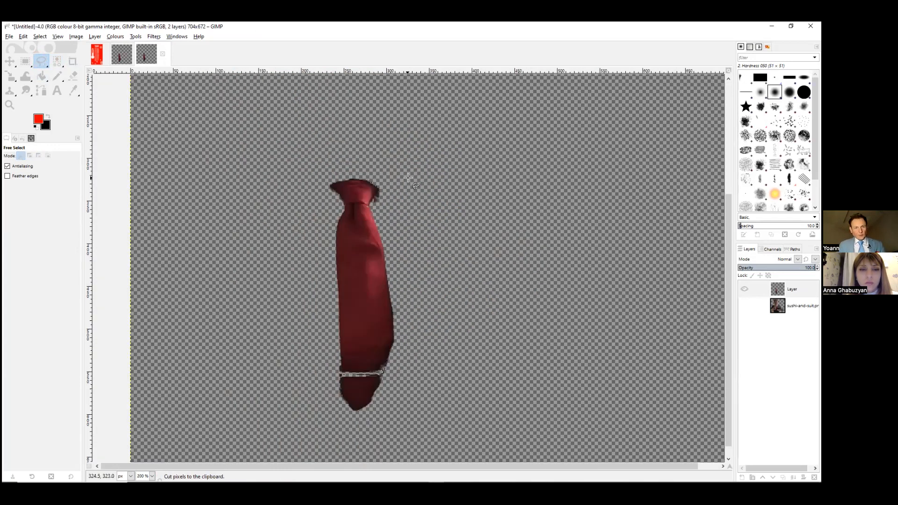
left_click(115, 36)
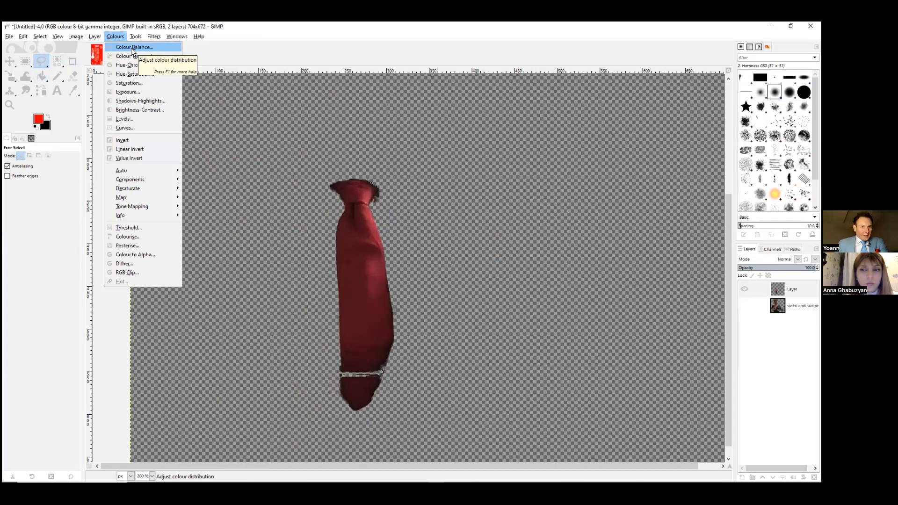
left_click(132, 47)
left_click_drag(247, 189, 269, 193)
left_click_drag(205, 204, 257, 214)
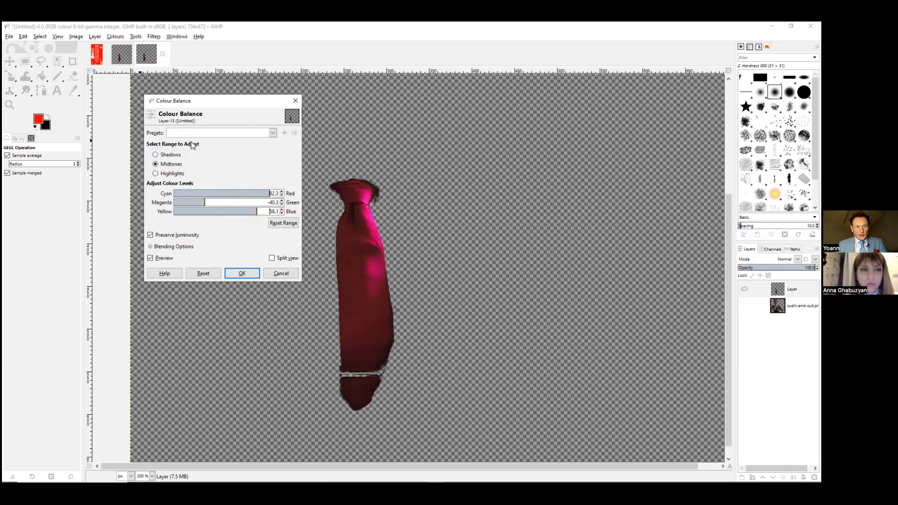
Try Colour Balance highlights of -71.8 red, -71.0 green and -48.4 blue, and discard the whole adjustment
left_click(156, 173)
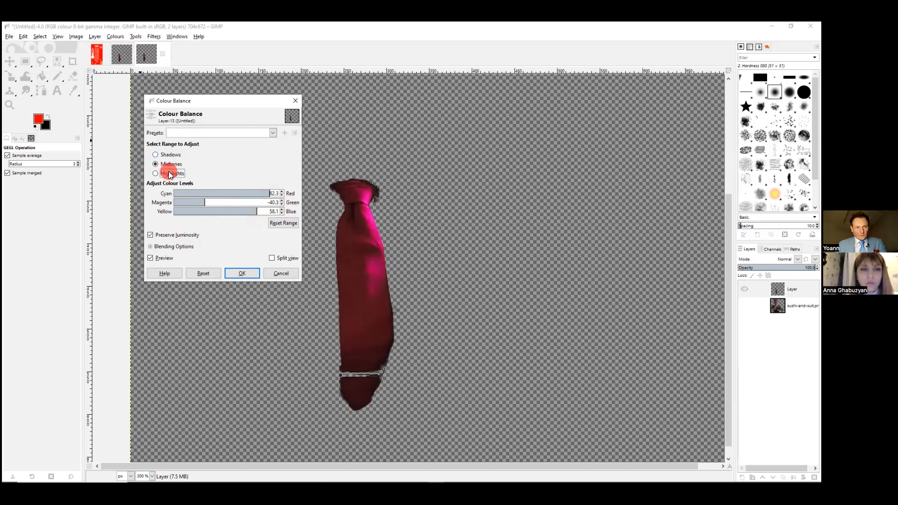
left_click(188, 194)
left_click(189, 202)
left_click(200, 212)
left_click(247, 273)
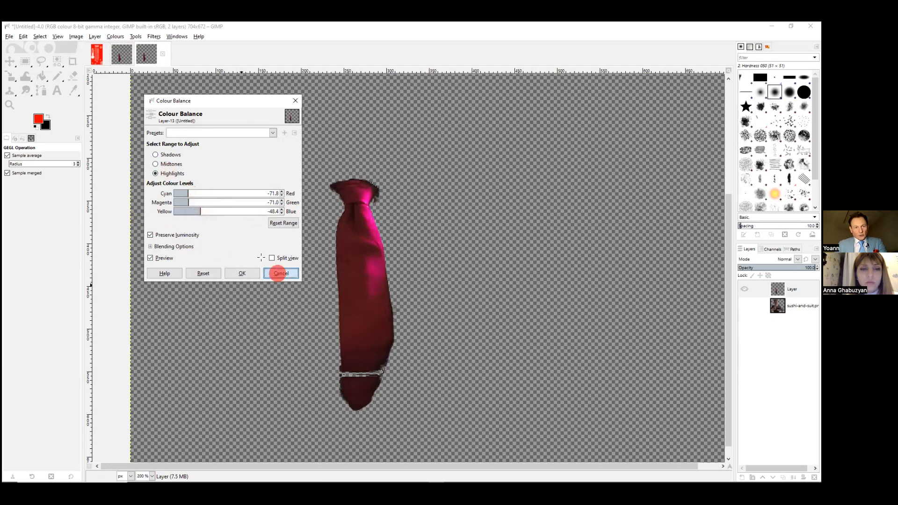
Recolour the tie blue with Colour Temperature, using an original temperature of 6344.8 and an intended temperature of 1965.5
left_click(117, 36)
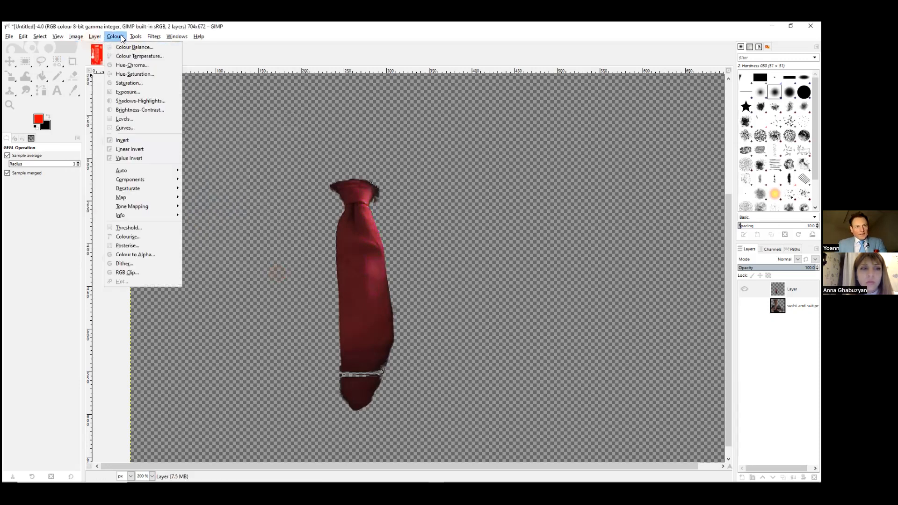
left_click(137, 55)
left_click(244, 145)
left_click_drag(244, 145, 170, 147)
left_click(239, 157)
left_click_drag(239, 157, 212, 145)
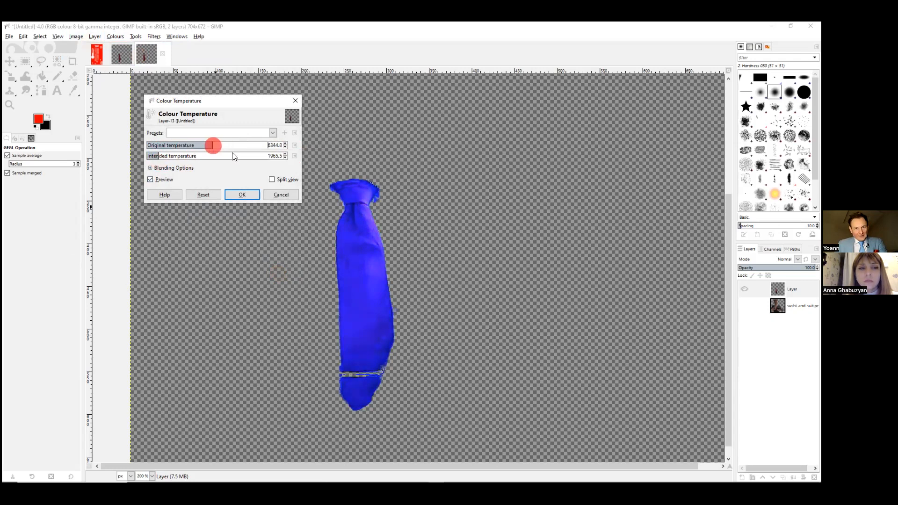
left_click(239, 194)
Show the original sushi-and-suit layer beneath the blue tie, and switch to the temperature infographic image
left_click(744, 305)
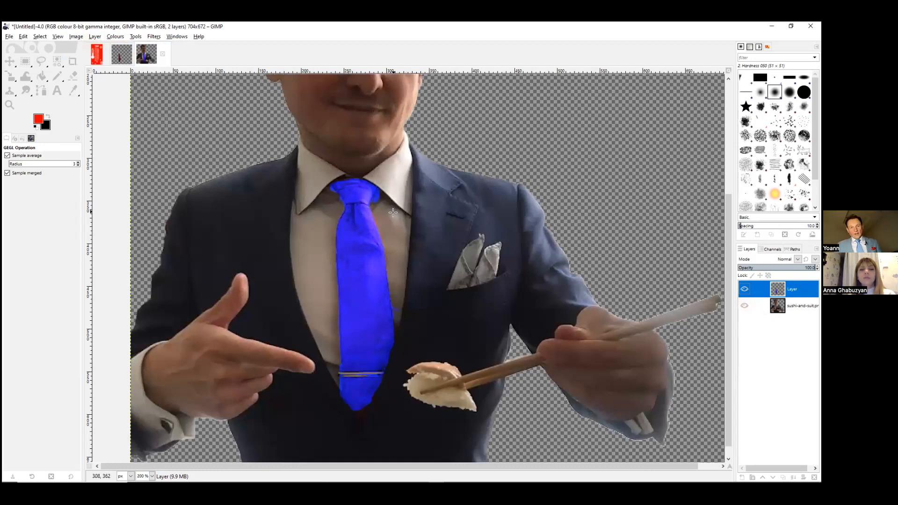
scroll(389, 206, "down", 2)
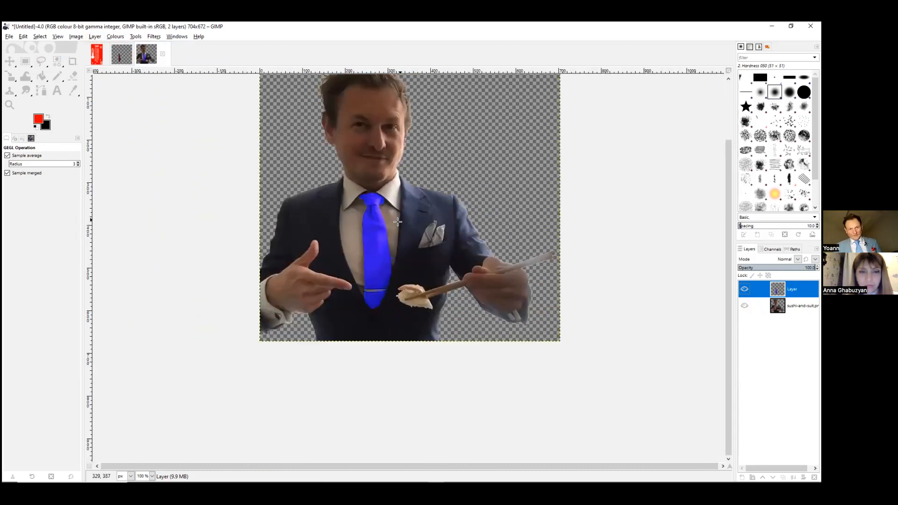
scroll(397, 223, "up", 1)
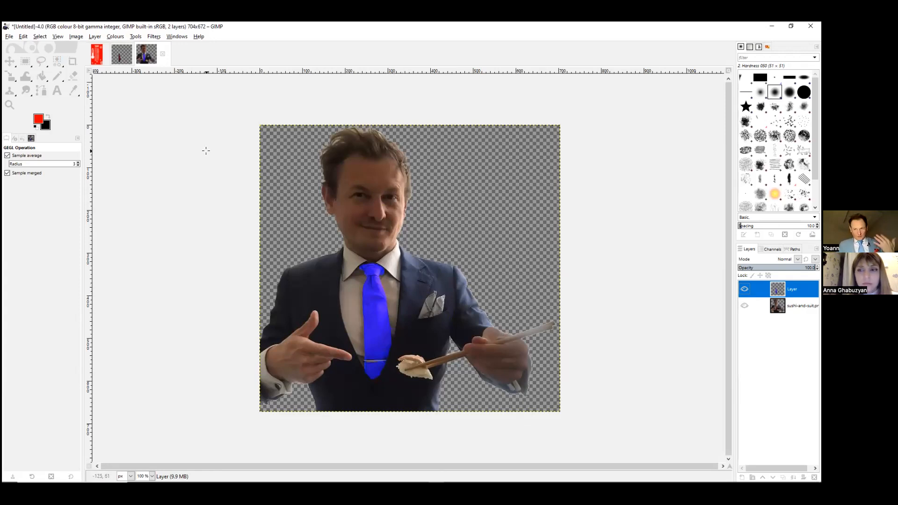
left_click(102, 52)
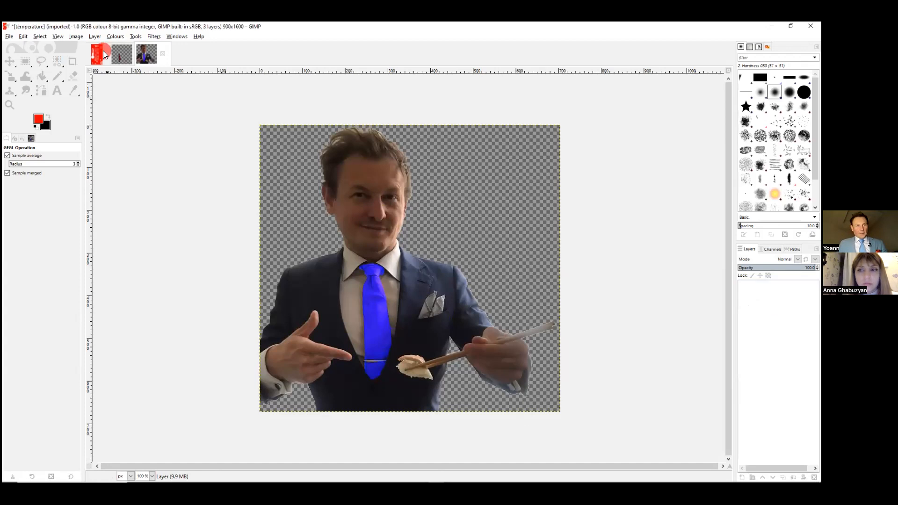
Undo the infographic's background replacement to restore the original teal image with its two layers
key("ctrl+z")
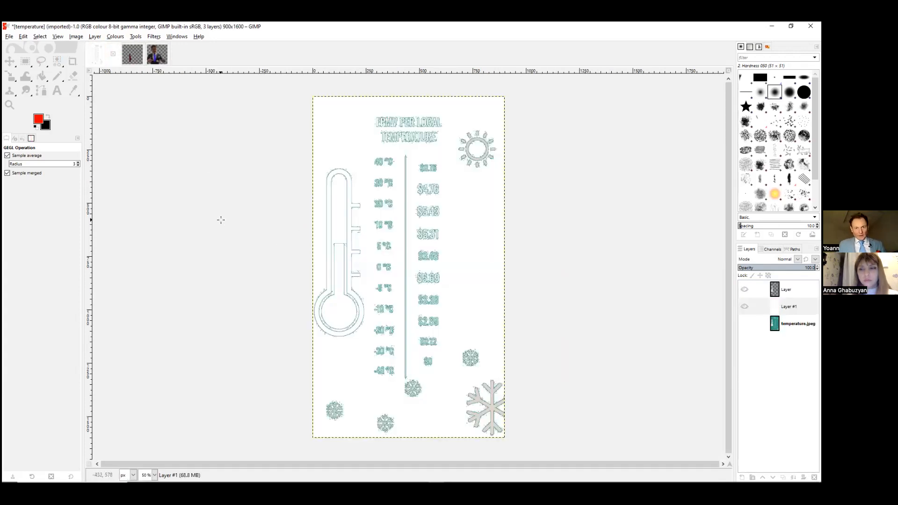
key("ctrl+z")
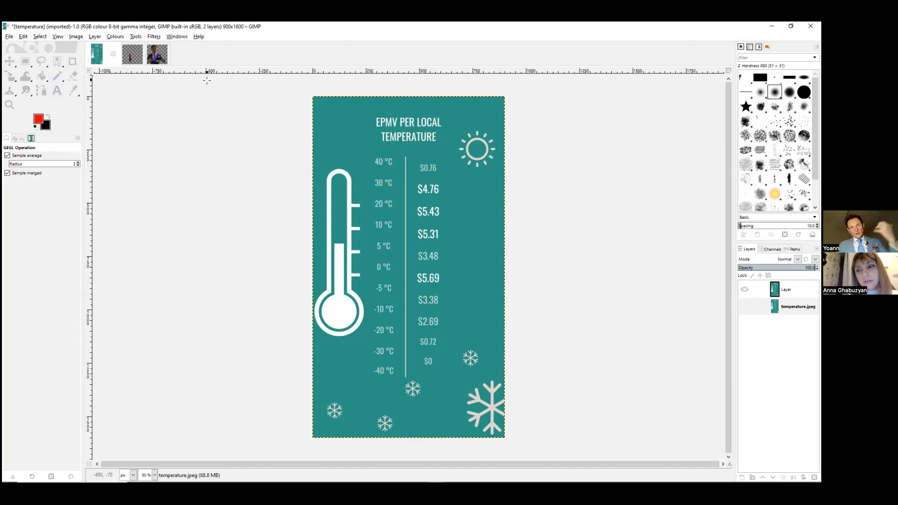
Choose the Pencil tool and change the foreground colour from red to an olive yellow
left_click(57, 75)
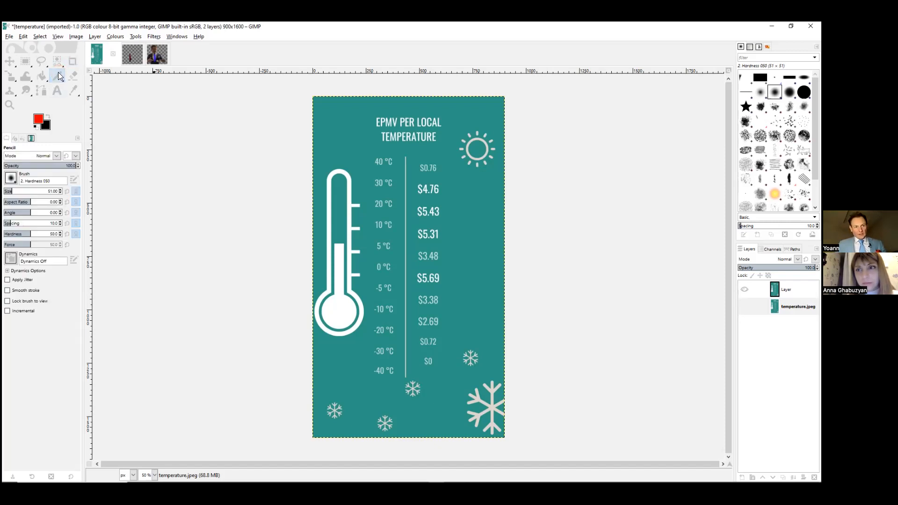
left_click(38, 119)
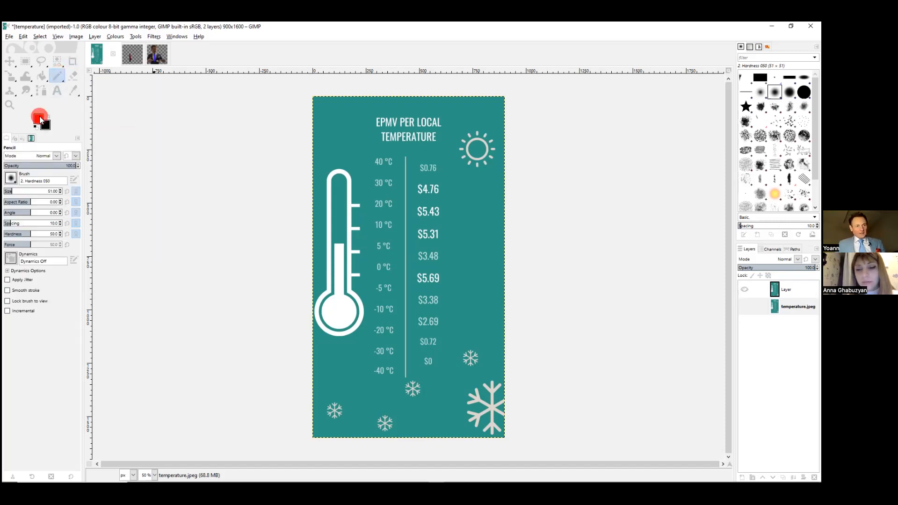
mouse_move(52, 115)
left_mouse_down()
mouse_move(17, 102)
mouse_move(79, 116)
mouse_move(82, 100)
left_mouse_up()
left_click(83, 122)
left_click(83, 141)
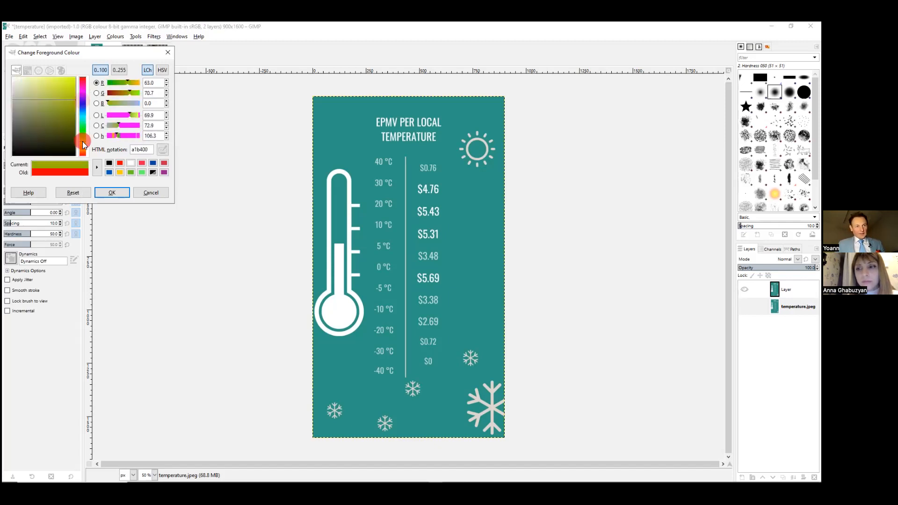
left_click(120, 192)
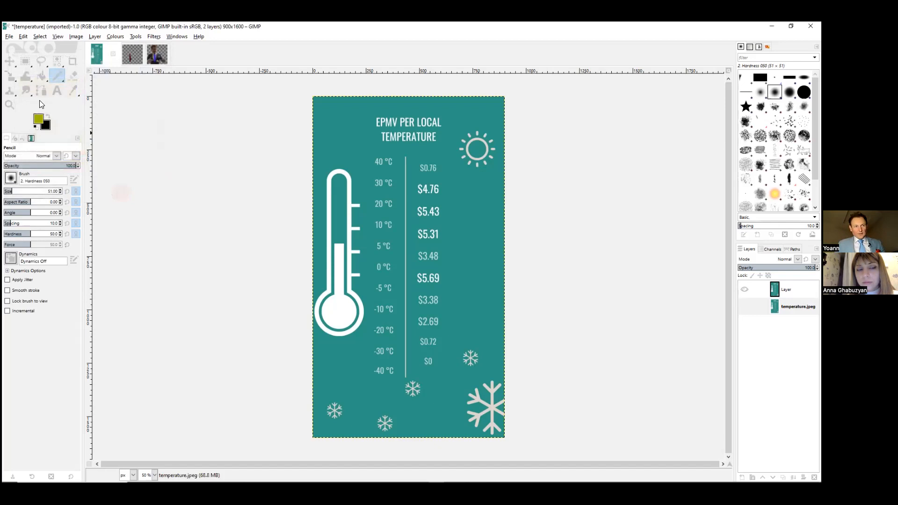
Pencil a freehand upward arrow and a sun with surrounding rays over the infographic on the visible top layer
left_click(390, 332)
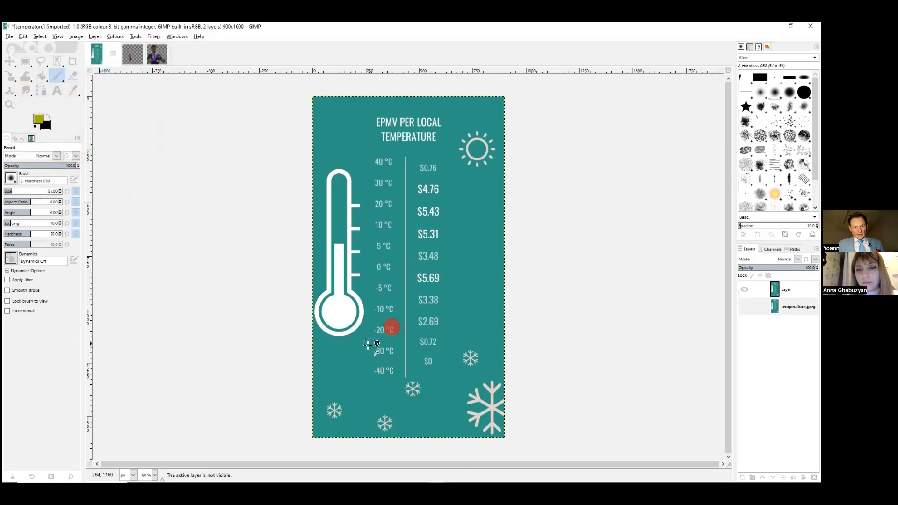
left_click(784, 284)
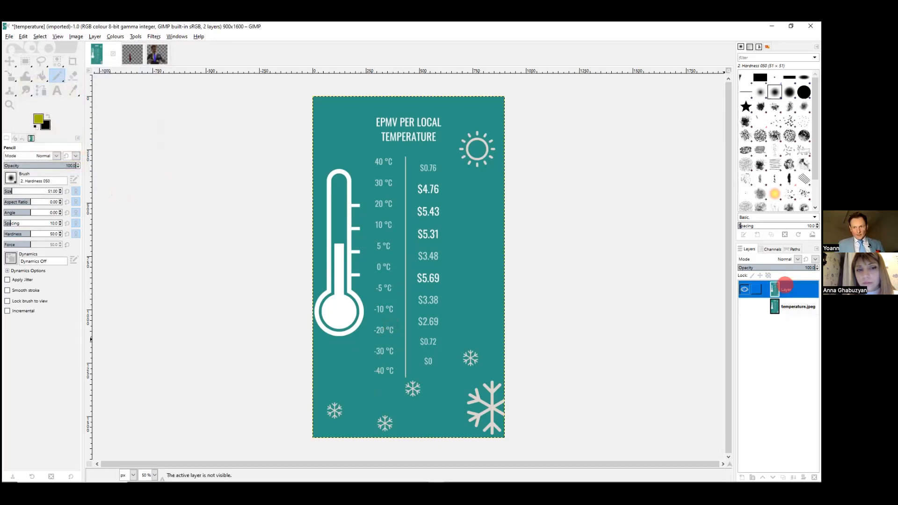
left_click(778, 306)
left_click(755, 289)
mouse_move(367, 400)
left_mouse_down()
mouse_move(405, 213)
mouse_move(417, 241)
left_mouse_up()
left_click_drag(426, 123, 335, 105)
left_click_drag(375, 152, 316, 164)
left_click_drag(394, 202, 361, 206)
mouse_move(450, 196)
left_mouse_down()
mouse_move(477, 212)
mouse_move(495, 172)
left_mouse_up()
left_click_drag(480, 113, 453, 120)
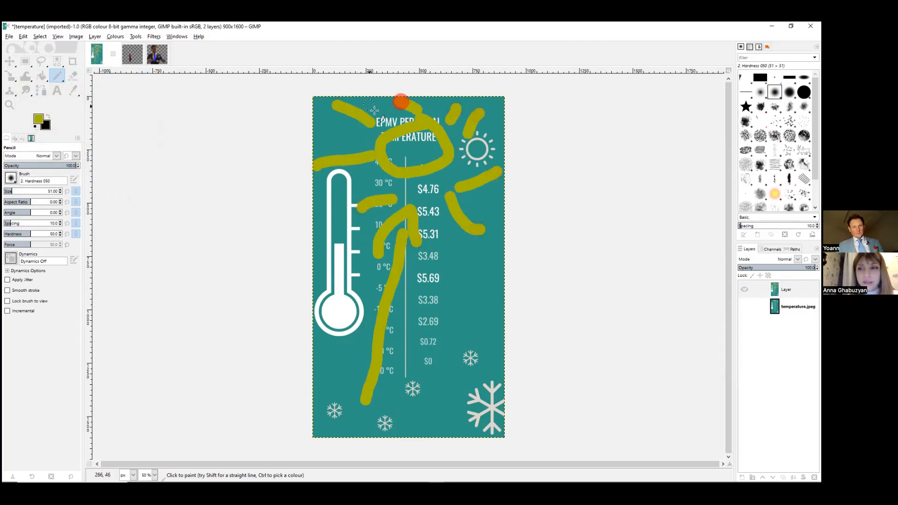
Undo all the olive pencil strokes of the sun, its rays and the arrow one by one
key("ctrl+z")
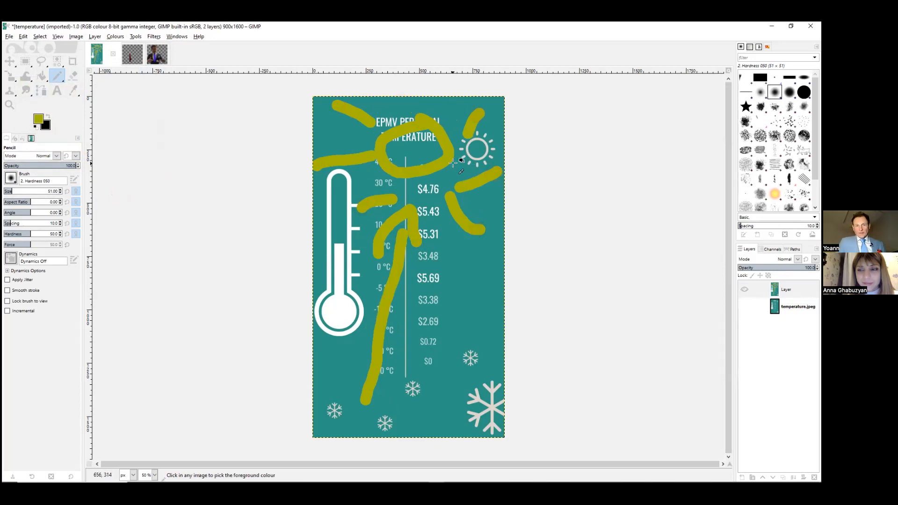
key("ctrl+z")
key("ctrl+z")
key("ctrl+z")
key("ctrl+z")
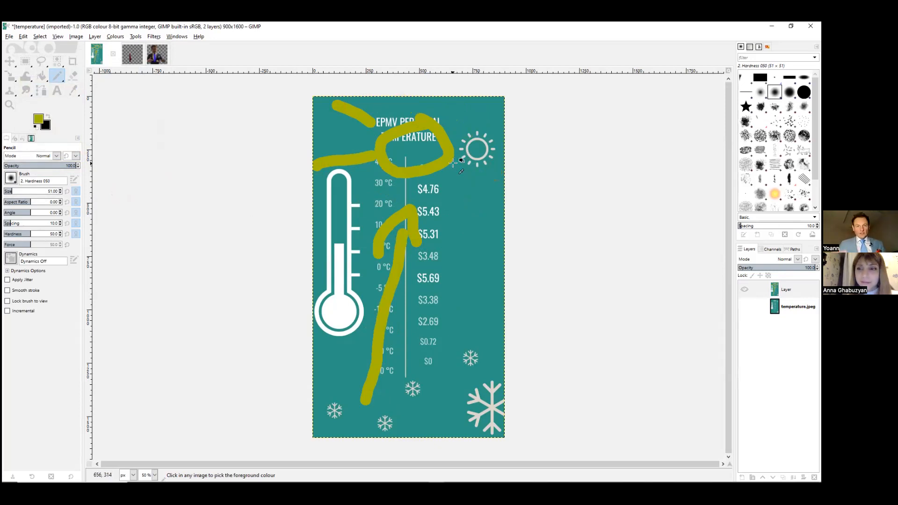
key("ctrl+z")
key("ctrl+z")
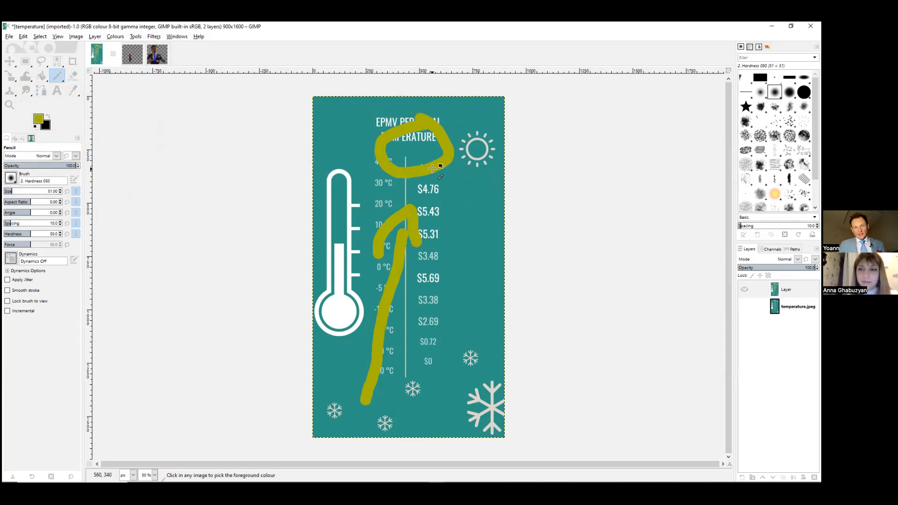
key("ctrl+z")
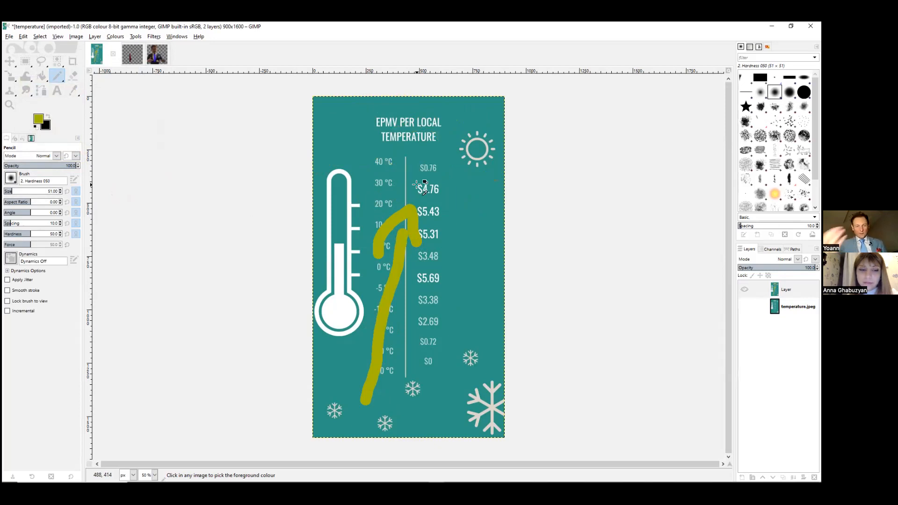
key("ctrl+z")
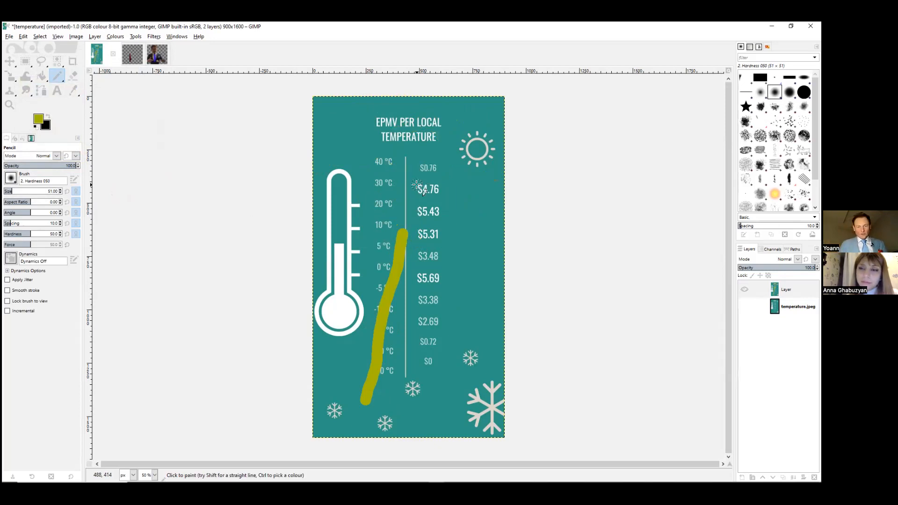
key("ctrl+z")
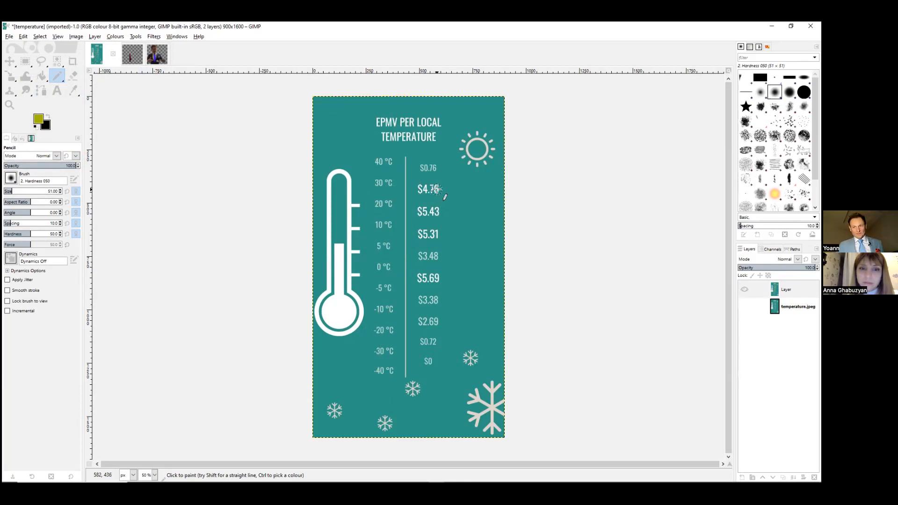